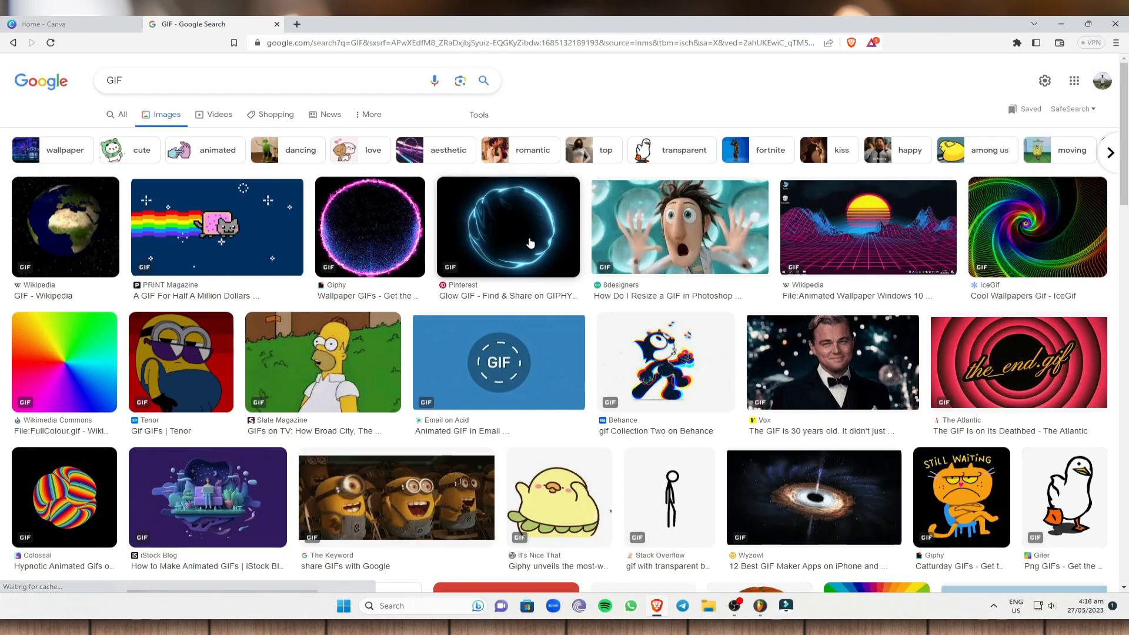
Switch from the GIF image search to Canva and change the active team to Personal.
left_click(253, 237)
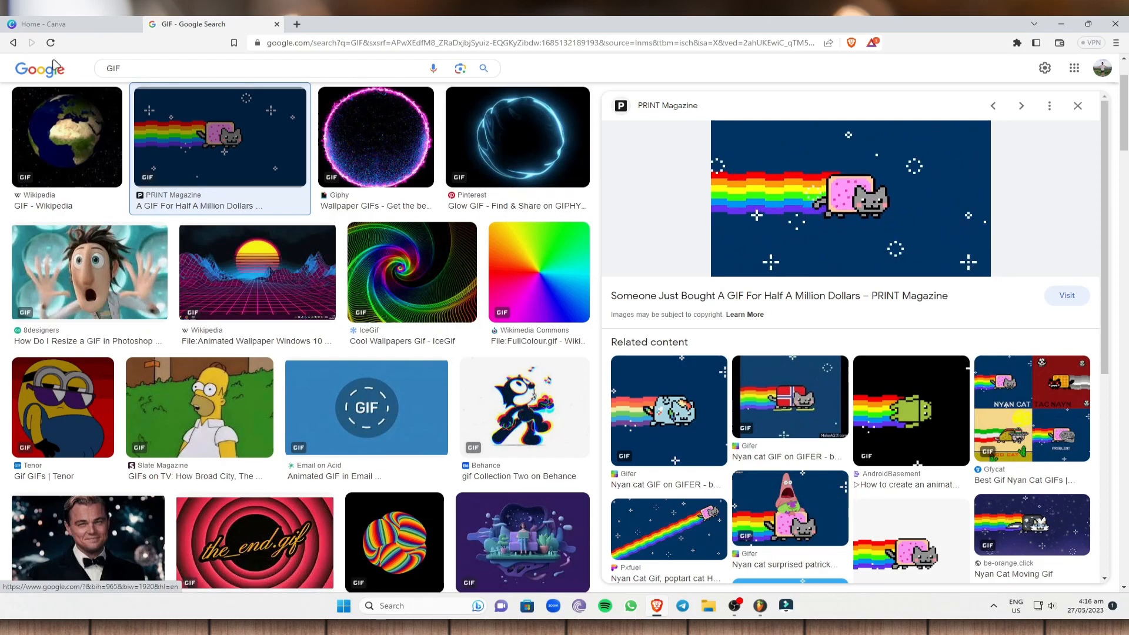
key("ctrl+shift+Tab")
left_click(129, 136)
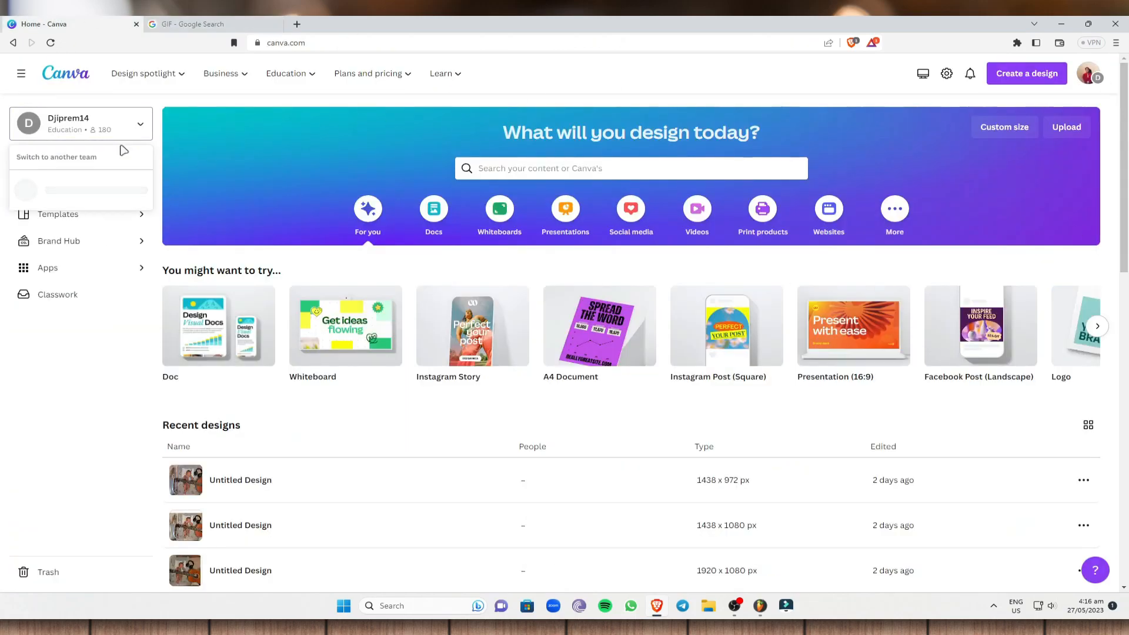
left_click(93, 194)
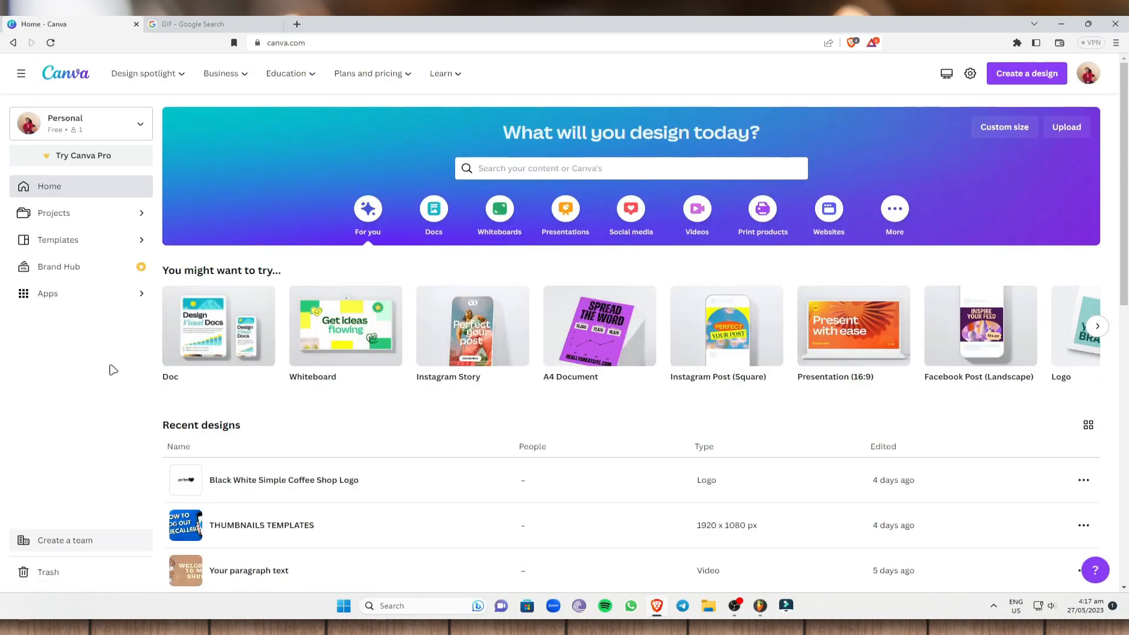
Search the Canva templates for gif.
left_click(1026, 73)
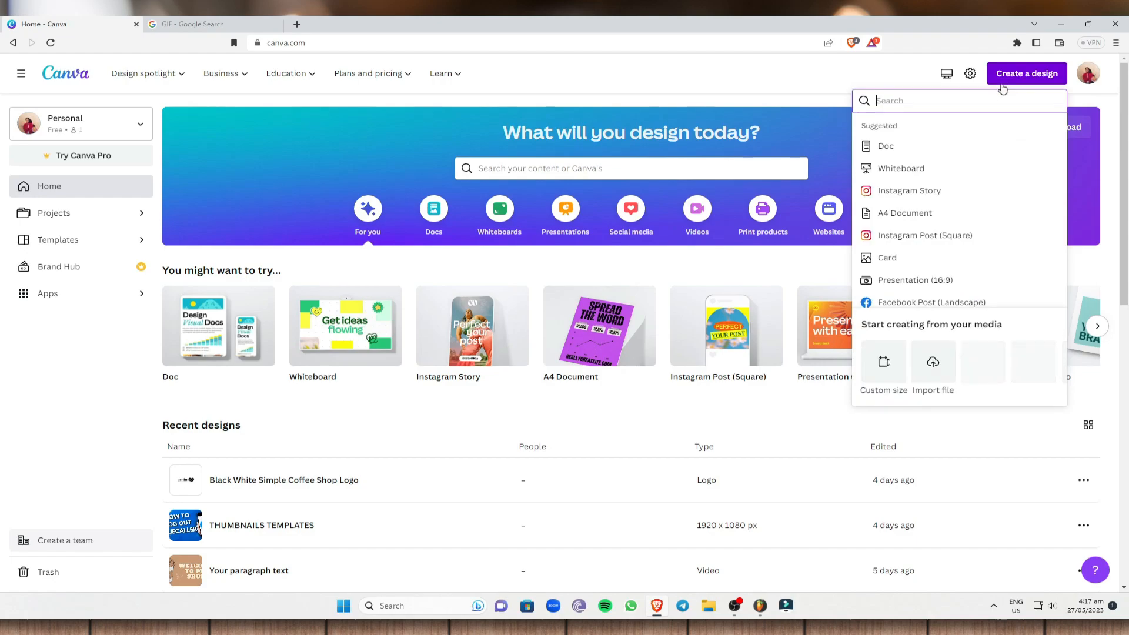
scroll(953, 243, "down", 3)
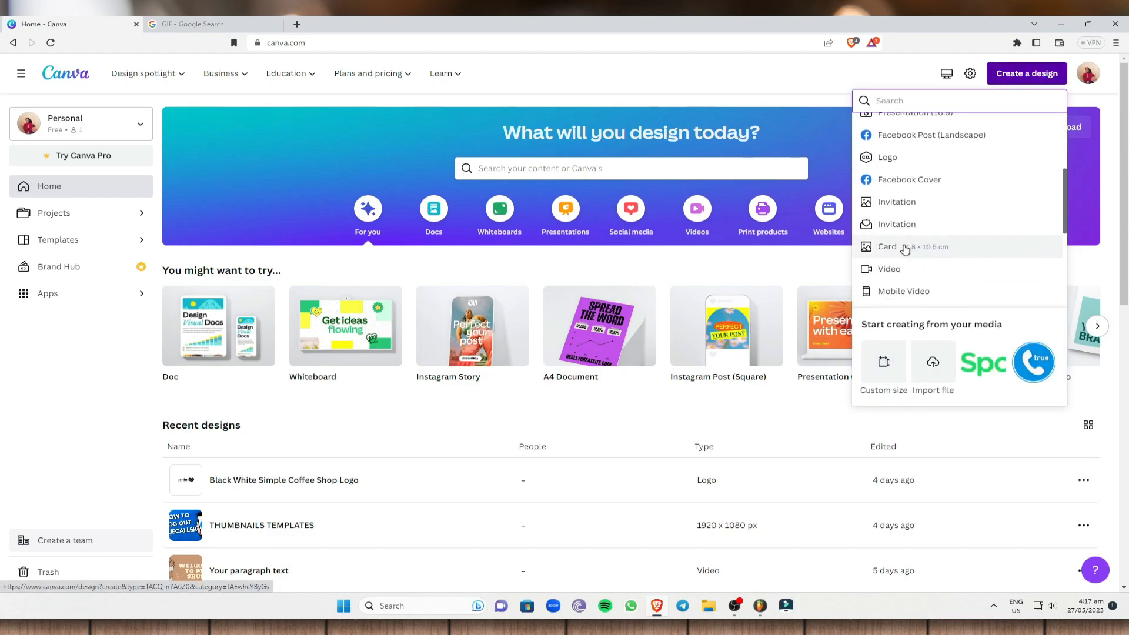
left_click(649, 170)
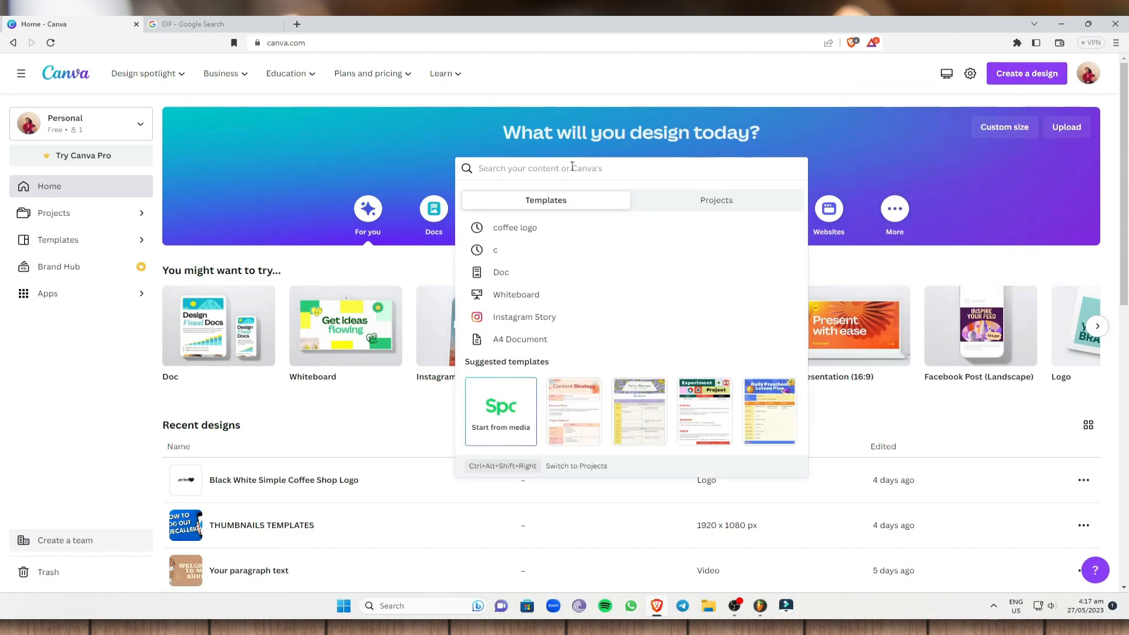
type("gif")
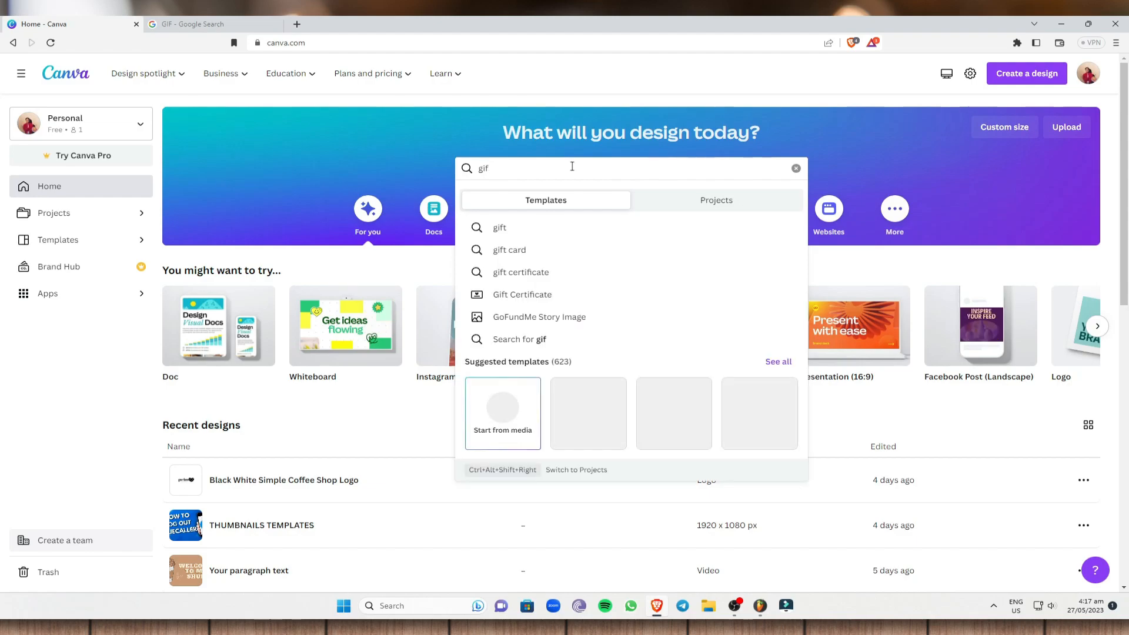
key("Return")
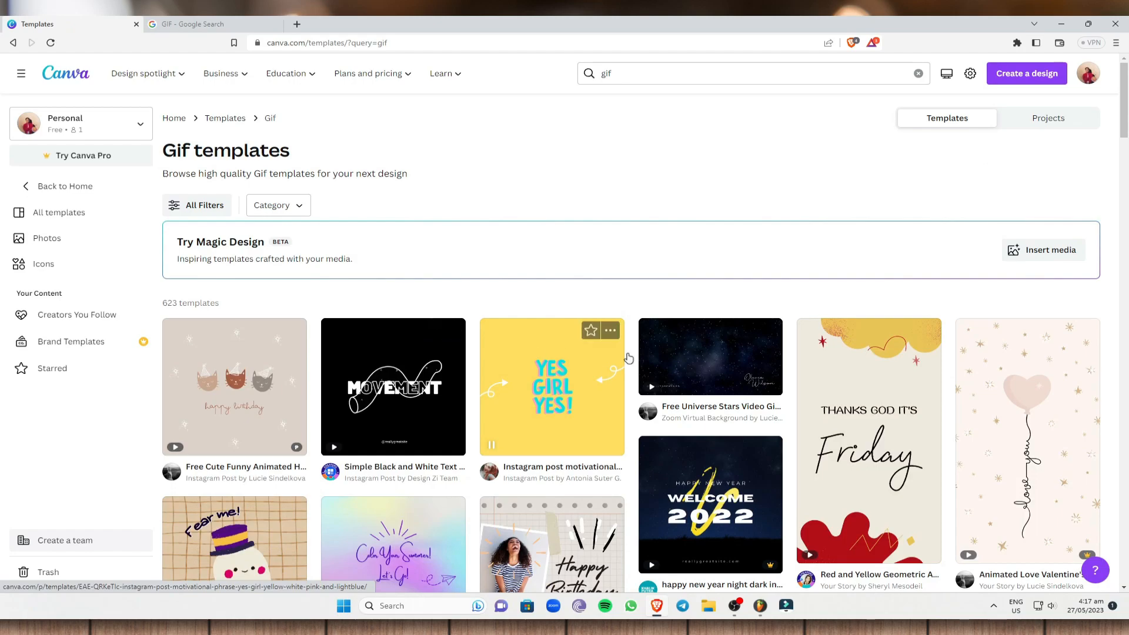
Open the Simple Black and White Text Instagram Post template from the results for customization.
scroll(402, 375, "down", 2)
scroll(402, 375, "down", 7)
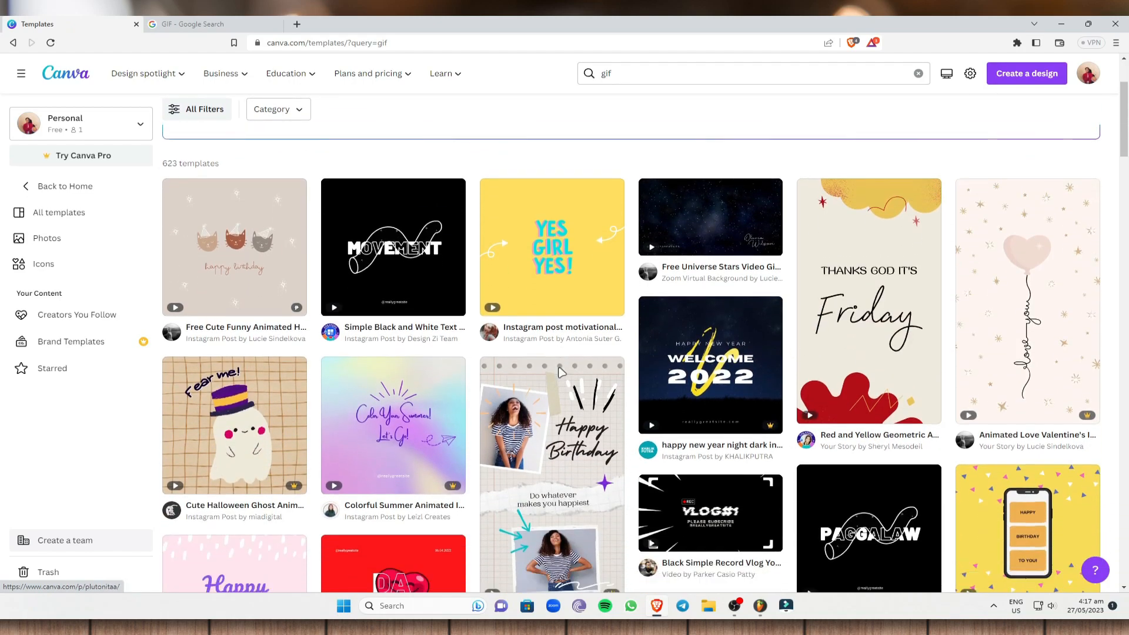
scroll(895, 362, "down", 3)
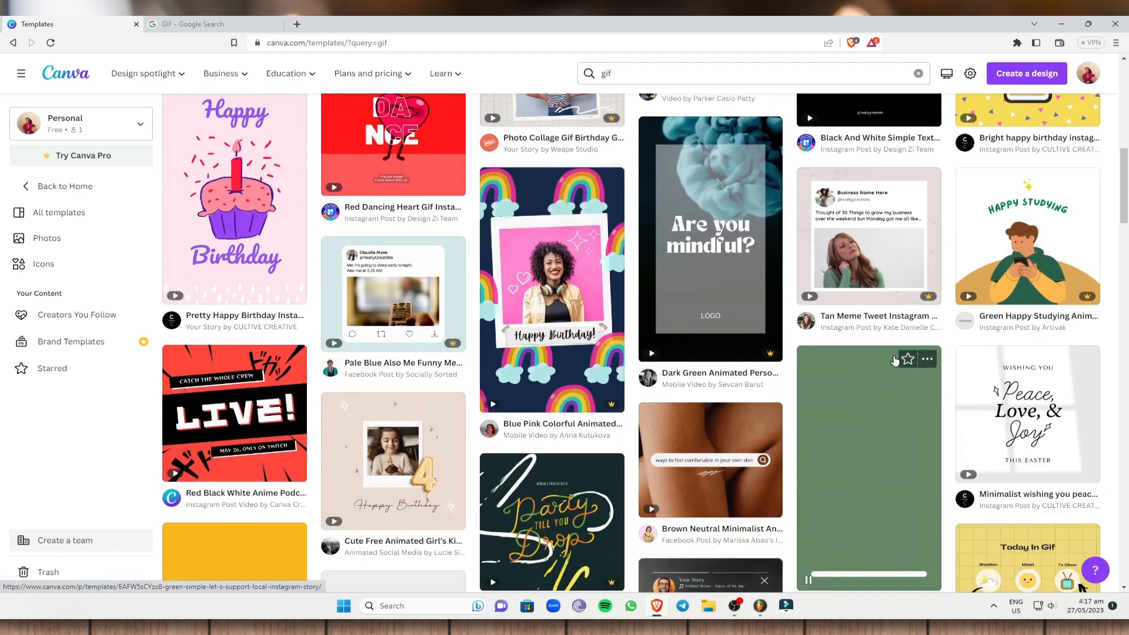
scroll(296, 336, "up", 5)
scroll(296, 336, "up", 1)
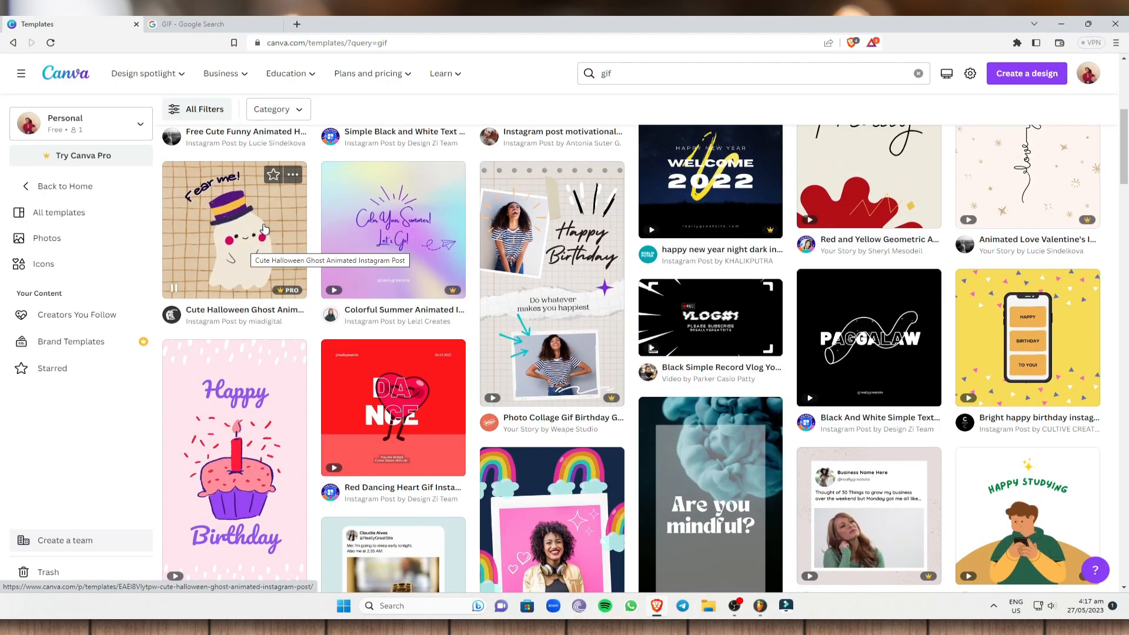
scroll(265, 230, "up", 3)
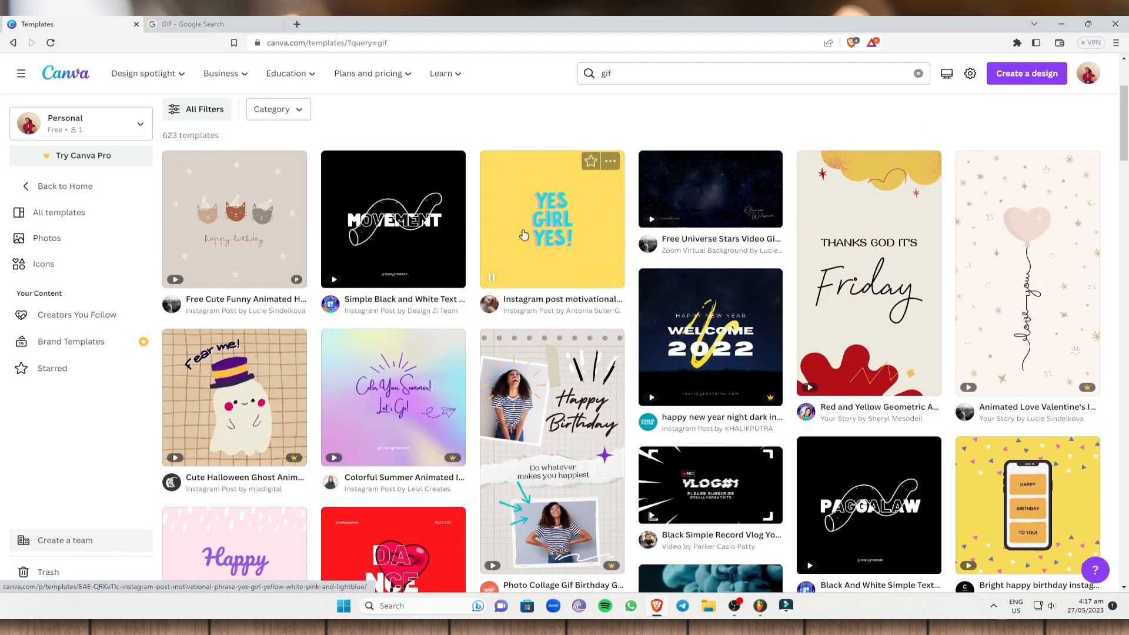
left_click(451, 236)
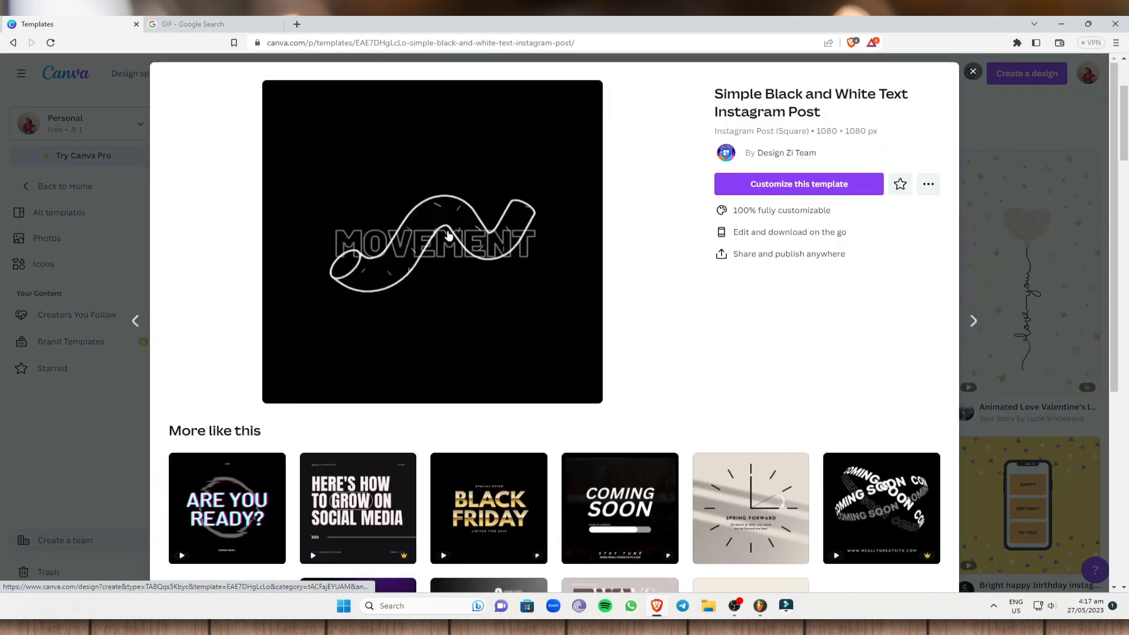
left_click(800, 182)
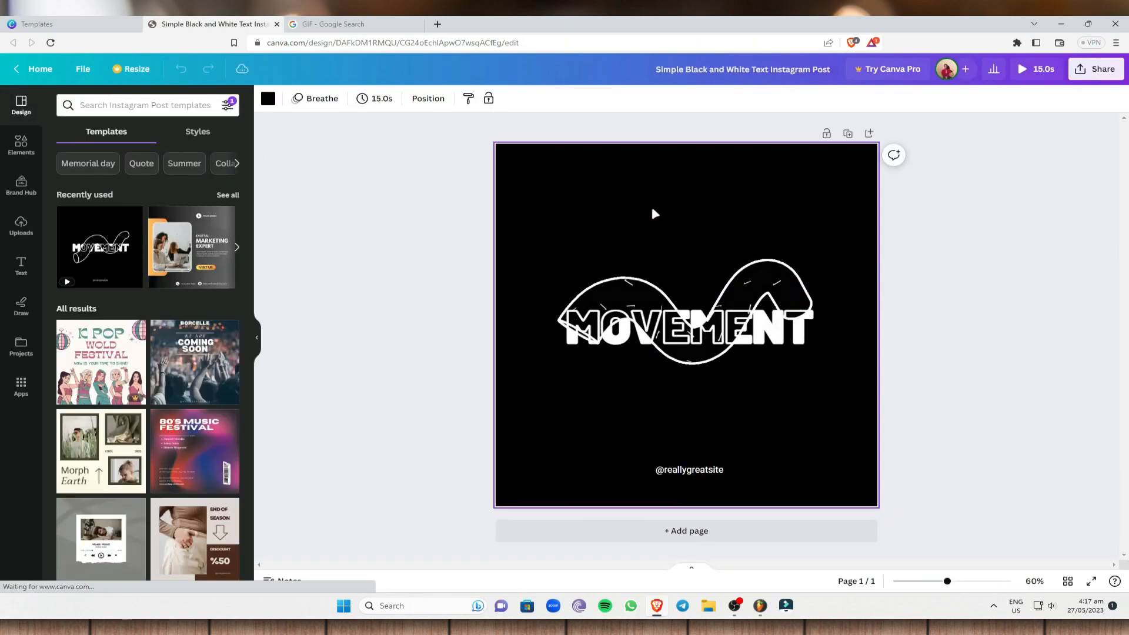
Delete the template's black background, wavy graphic and MOVEMENT text from the page.
key("Delete")
left_click(690, 309)
key("Delete")
left_click(686, 333)
key("Delete")
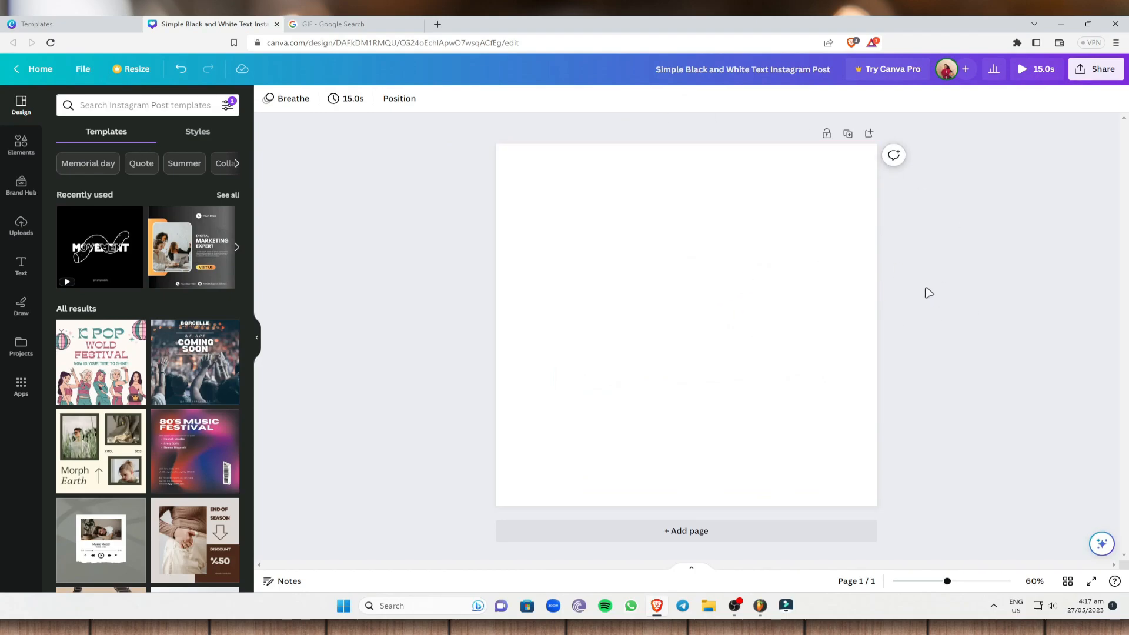
Set the page timing to 7.0 seconds.
left_click(345, 103)
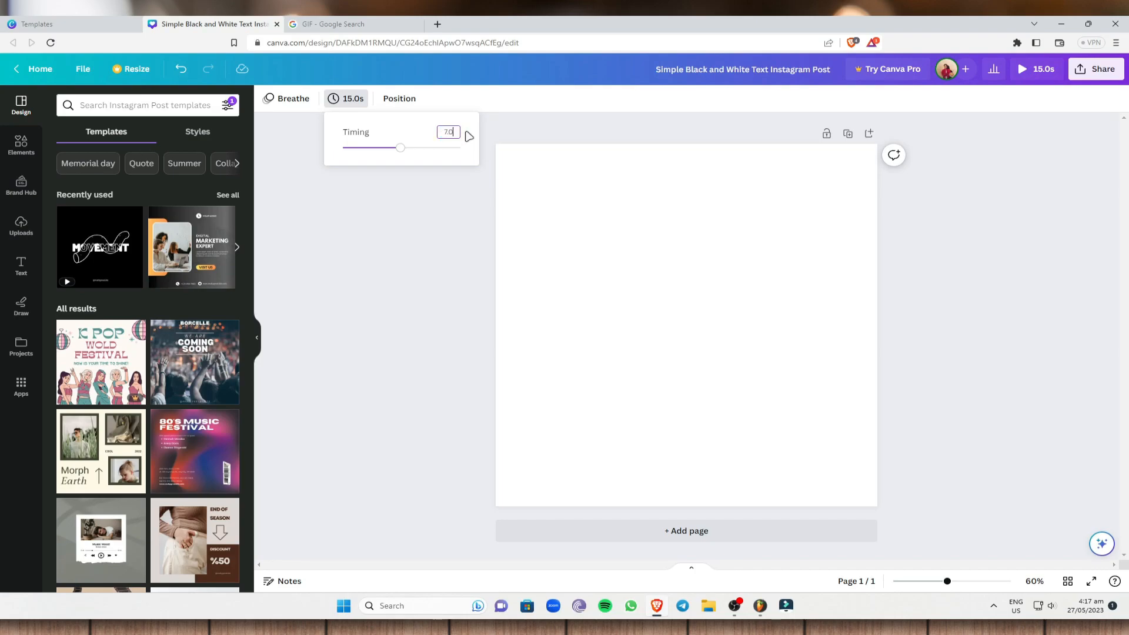
left_click(438, 217)
left_click(353, 99)
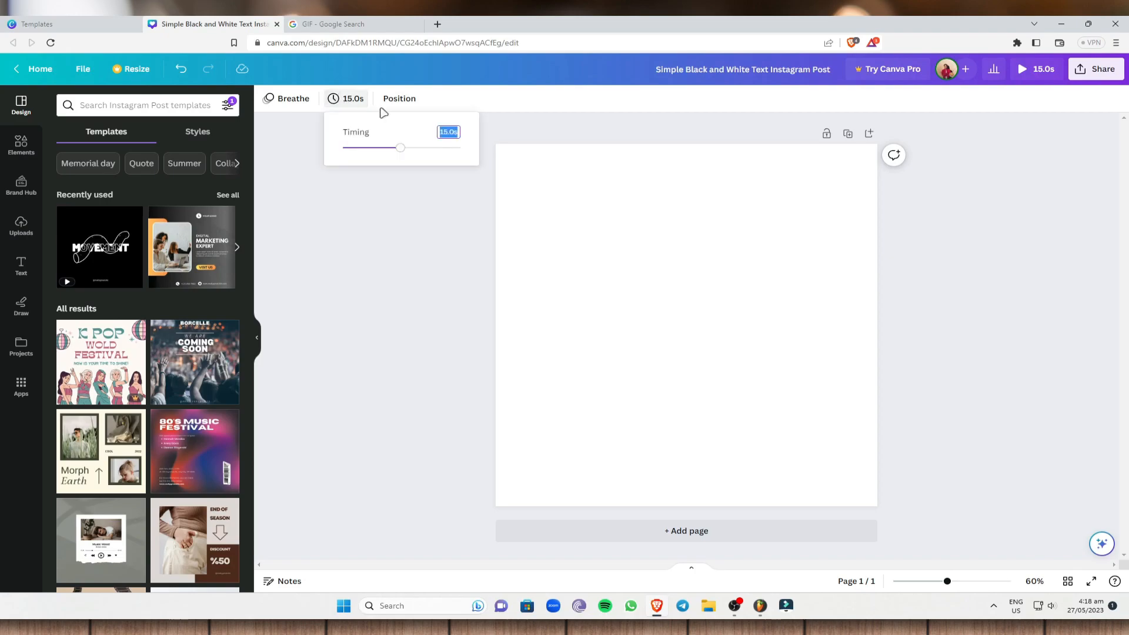
type("7.0")
key("Return")
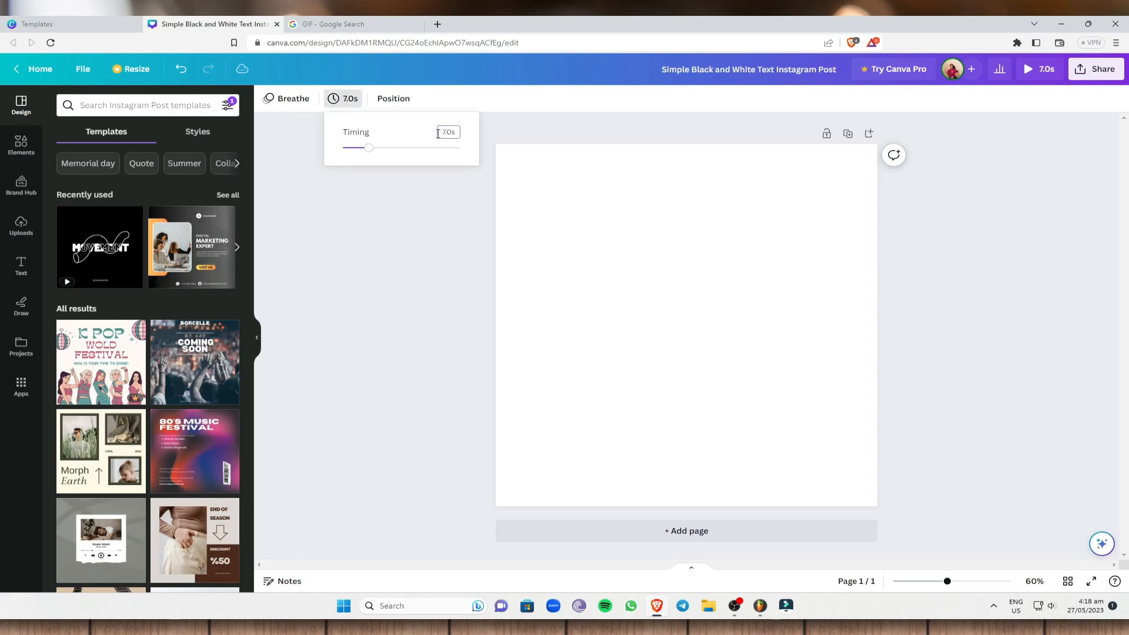
left_click(413, 233)
left_click(585, 466)
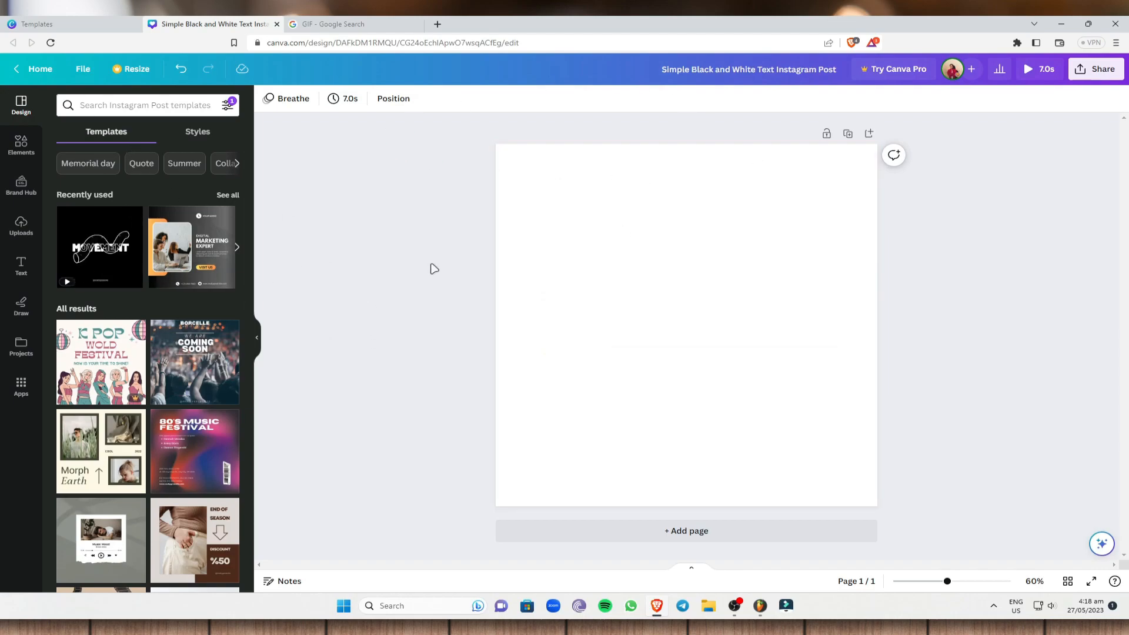
Search the elements for background photos and add the white marble photo to the page.
left_click(14, 154)
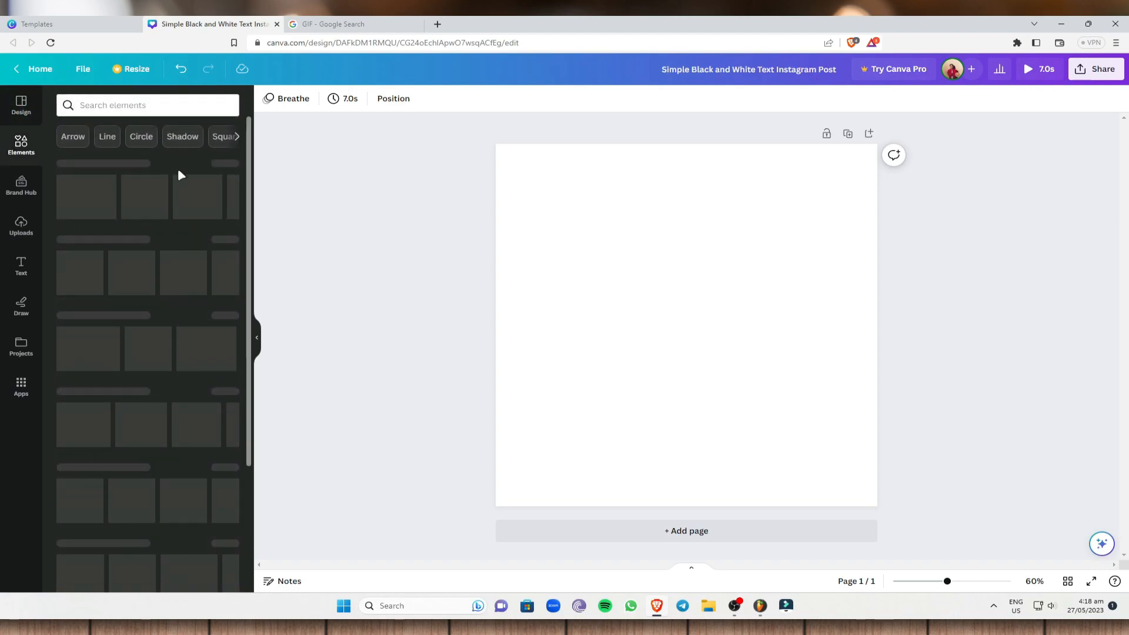
left_click(163, 106)
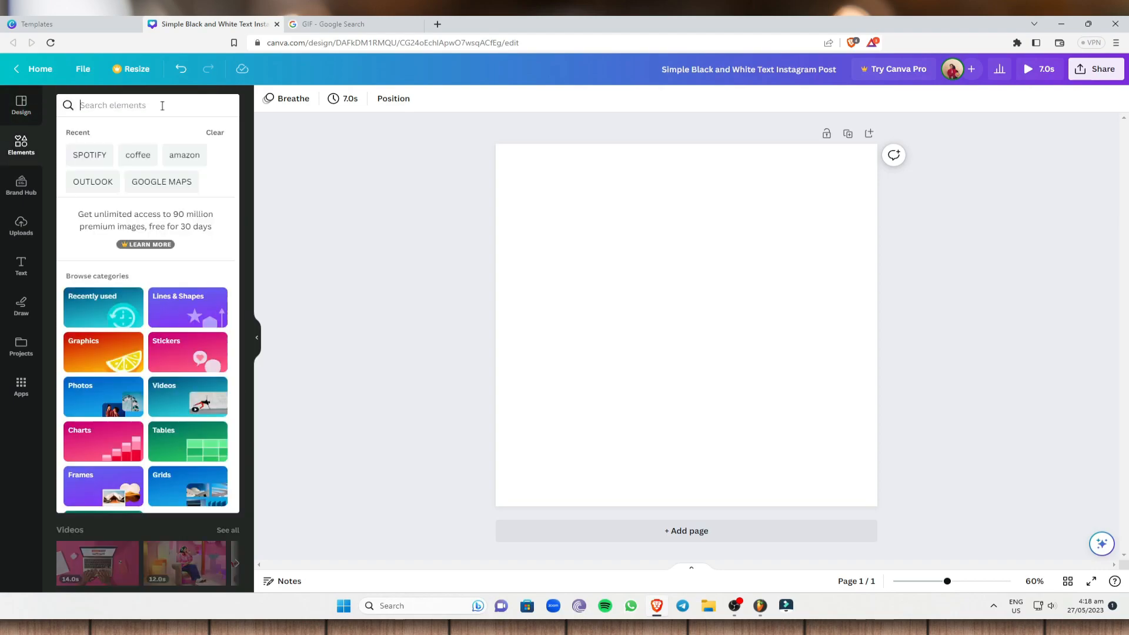
type("background")
left_click(173, 262)
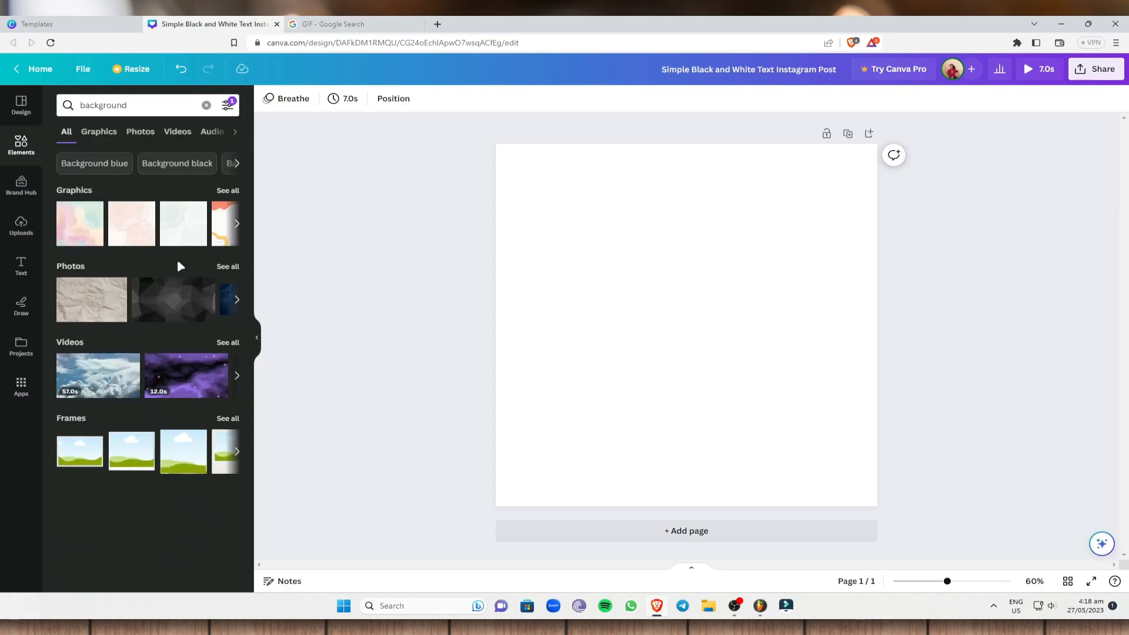
left_click(140, 132)
scroll(198, 300, "down", 3)
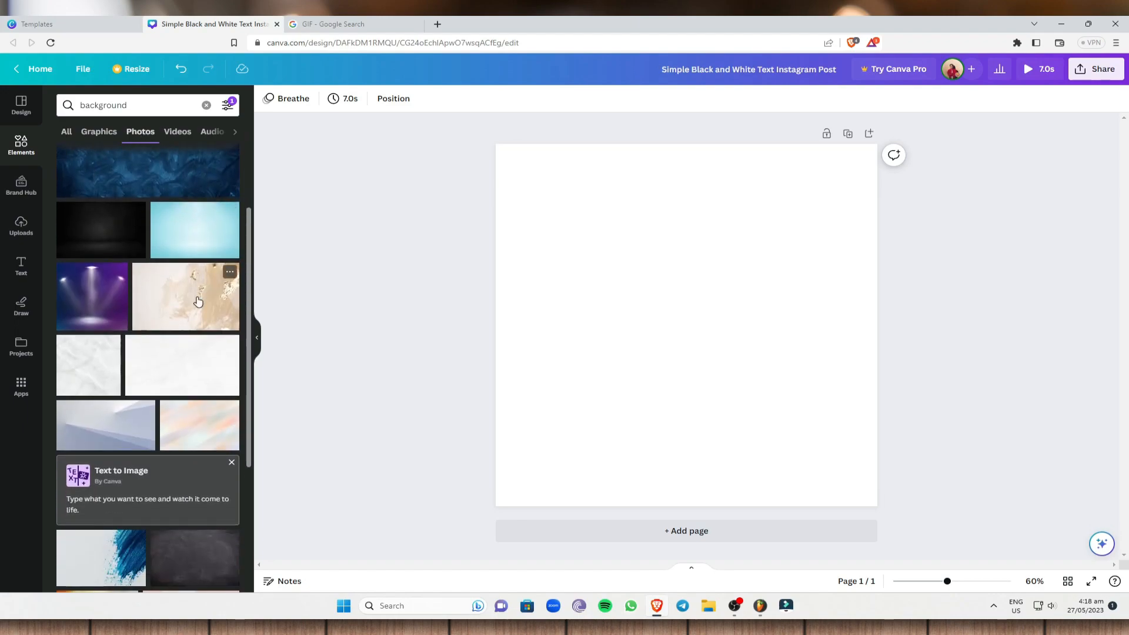
left_click(96, 374)
left_click(721, 335)
key("Delete")
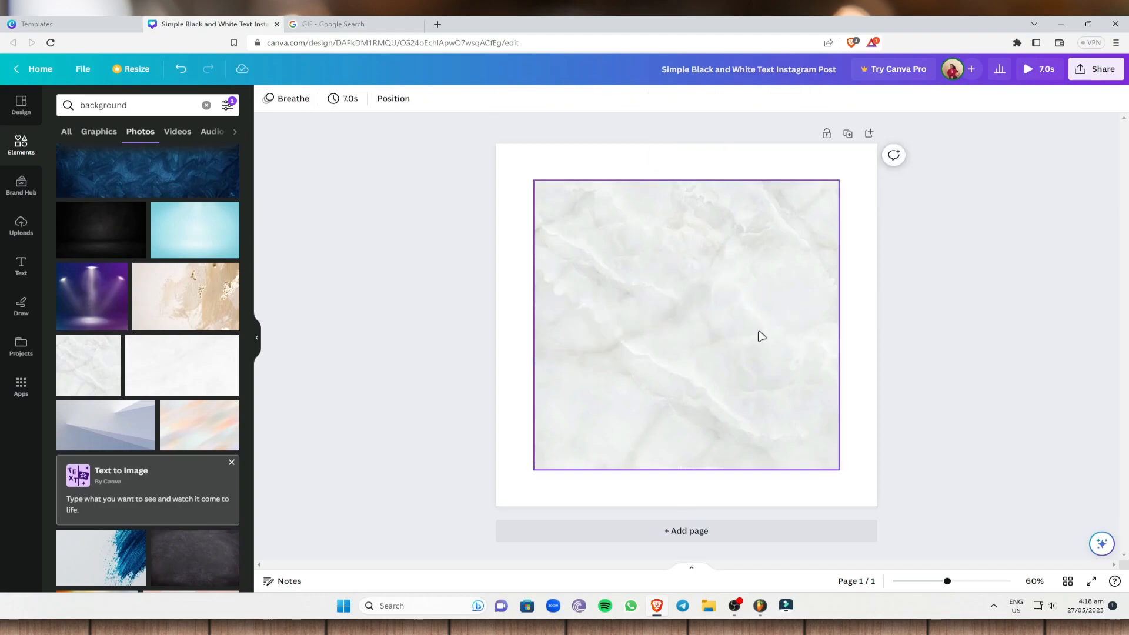
Stretch the marble photo on all sides so that it covers the entire square page.
left_click(763, 334)
left_click_drag(838, 470, 887, 508)
left_click(722, 473)
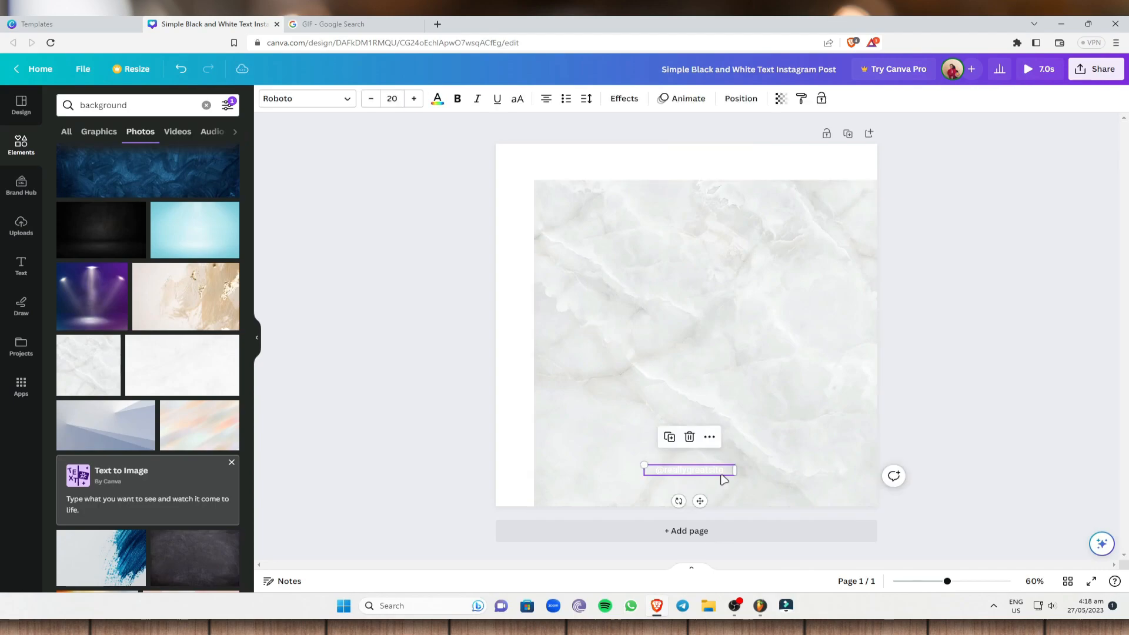
left_click(720, 477)
left_click(525, 468)
left_click(547, 416)
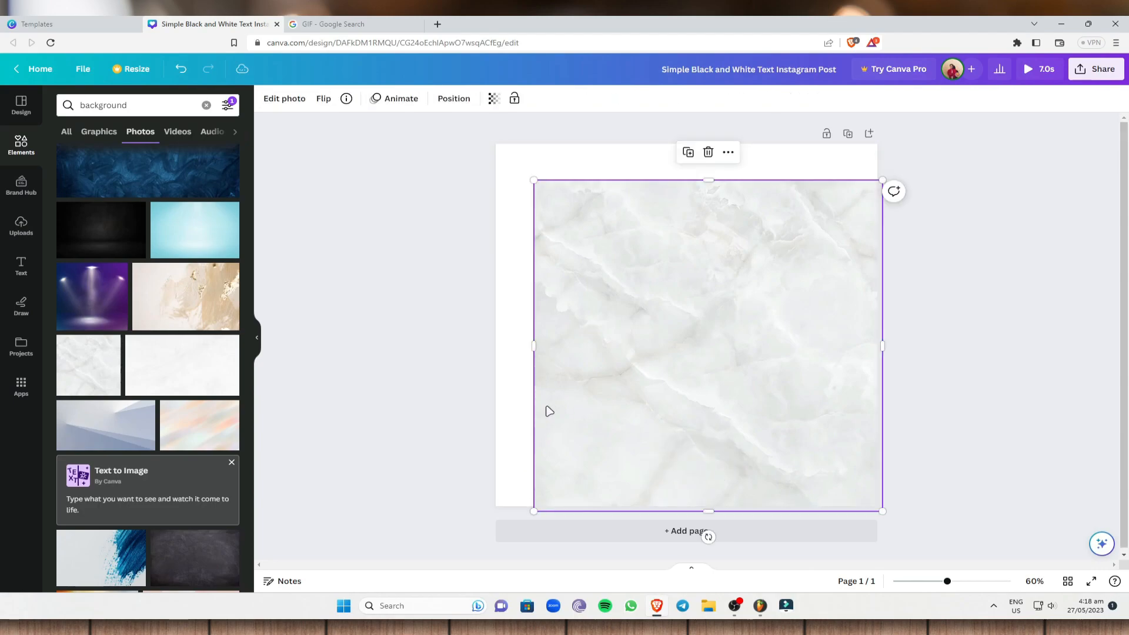
left_click_drag(534, 346, 496, 346)
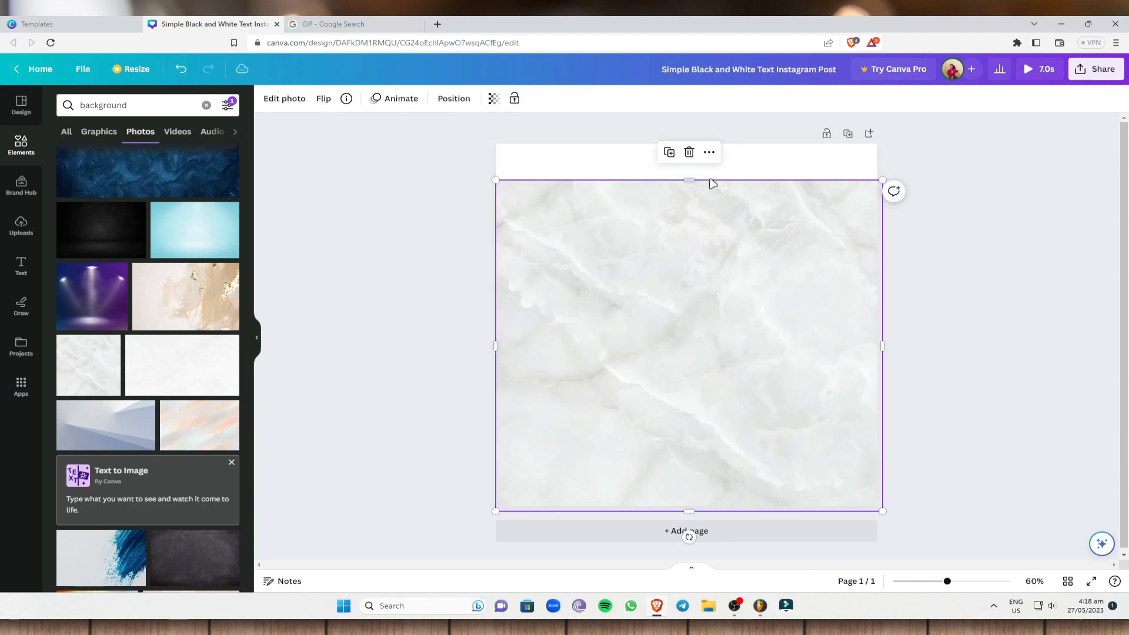
left_click_drag(694, 177, 687, 142)
left_click(1022, 223)
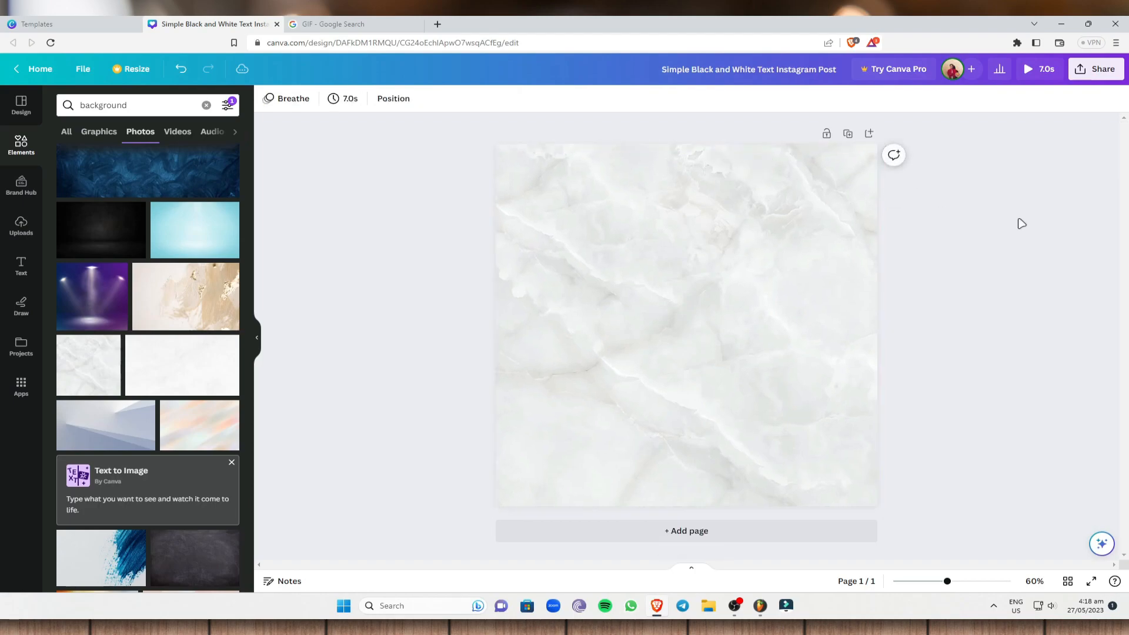
Lock the marble background and try to move it on the page.
left_click(680, 265)
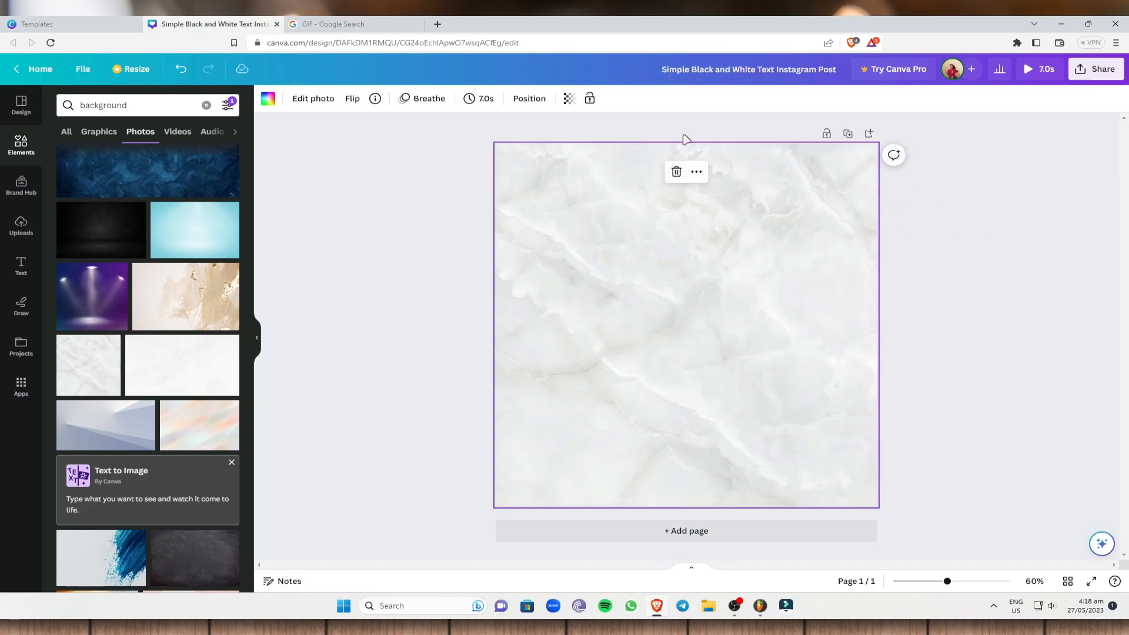
left_click(593, 103)
mouse_move(630, 260)
left_mouse_down()
mouse_move(777, 217)
mouse_move(911, 198)
left_mouse_up()
mouse_move(847, 267)
left_mouse_down()
mouse_move(607, 214)
mouse_move(410, 219)
left_mouse_up()
mouse_move(398, 234)
left_mouse_down()
mouse_move(766, 274)
mouse_move(865, 372)
left_mouse_up()
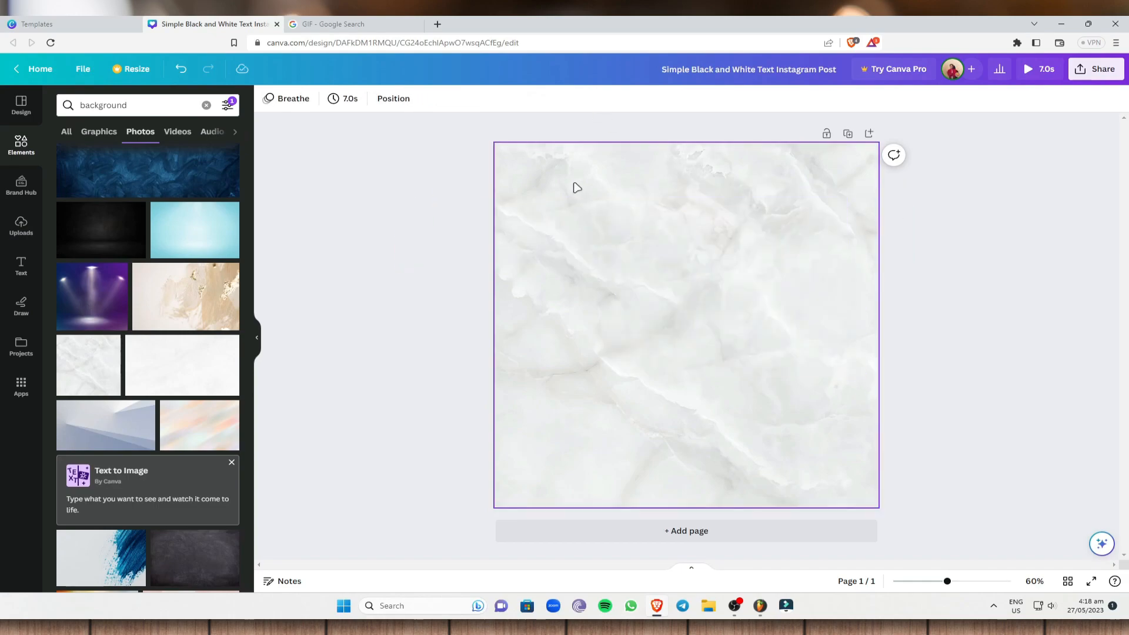
left_click_drag(449, 177, 831, 365)
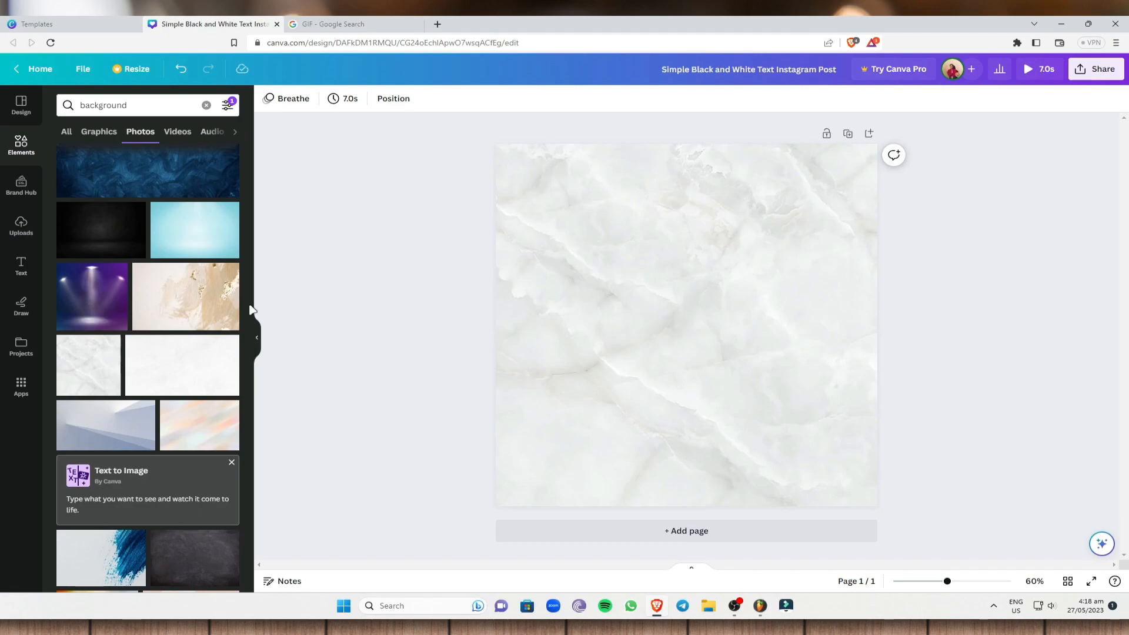
Search the elements for dog and limit the results to graphics.
left_click(29, 147)
left_click(185, 107)
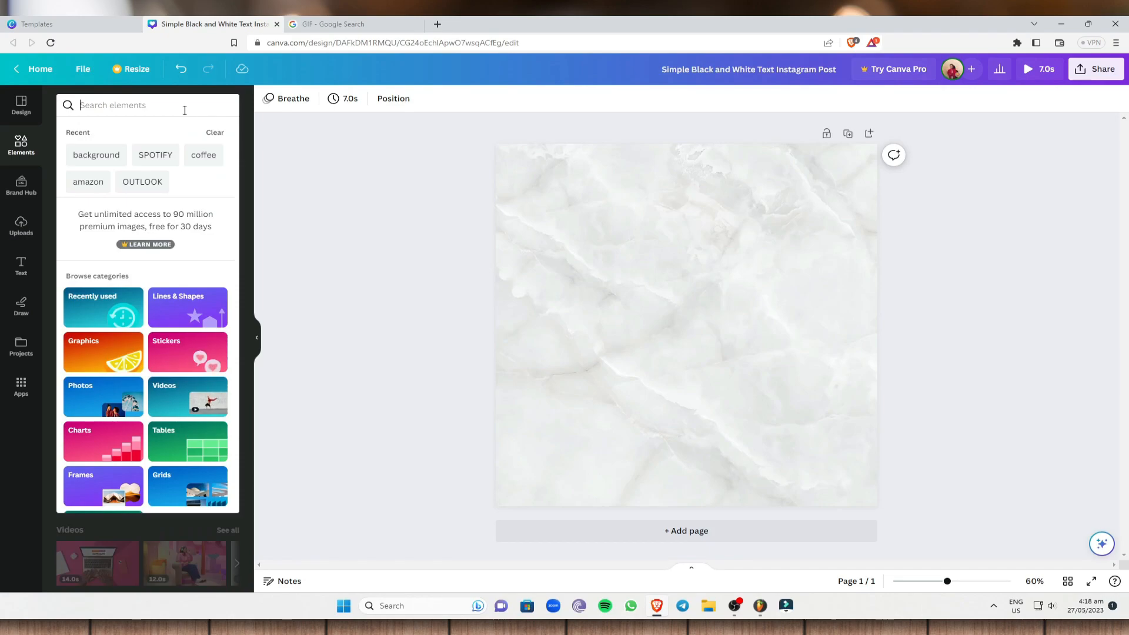
left_click(185, 110)
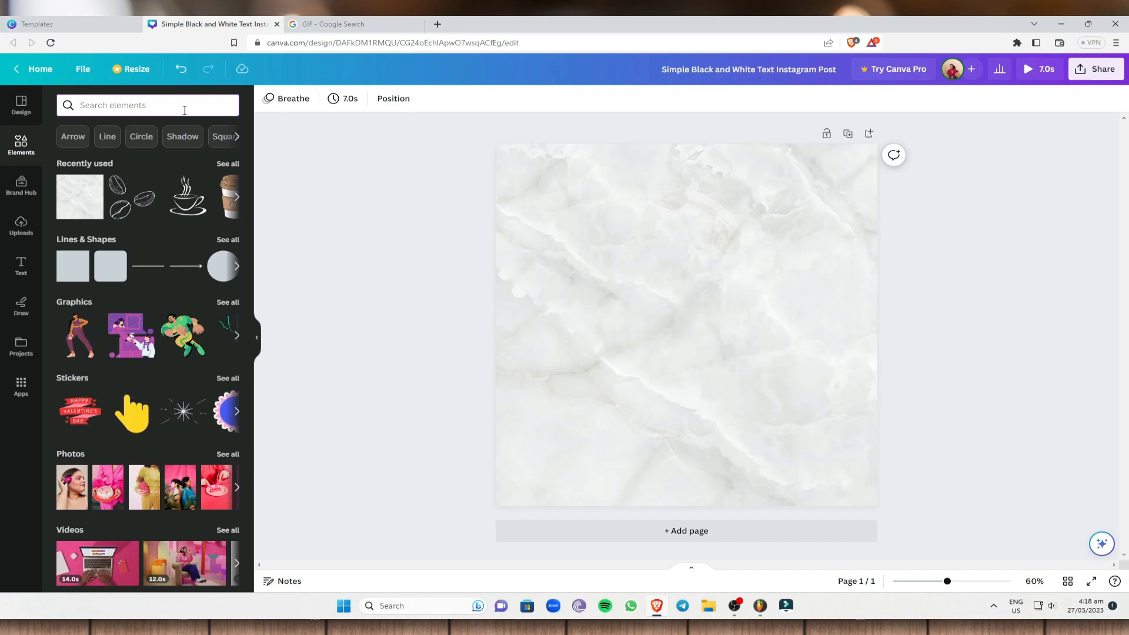
type("dog")
key("Return")
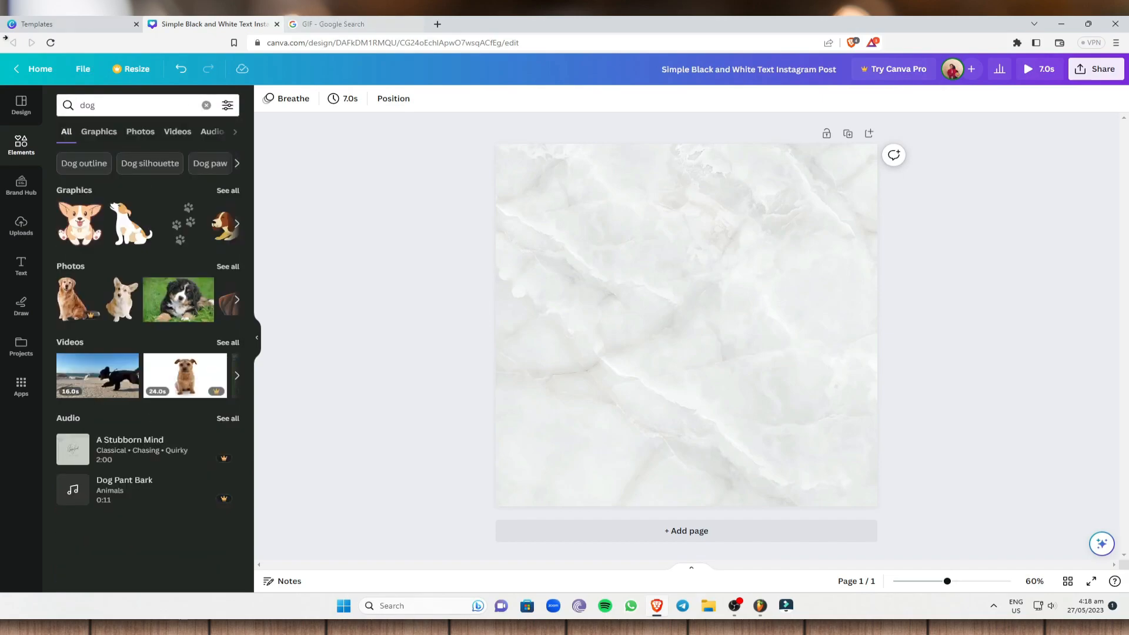
left_click(99, 132)
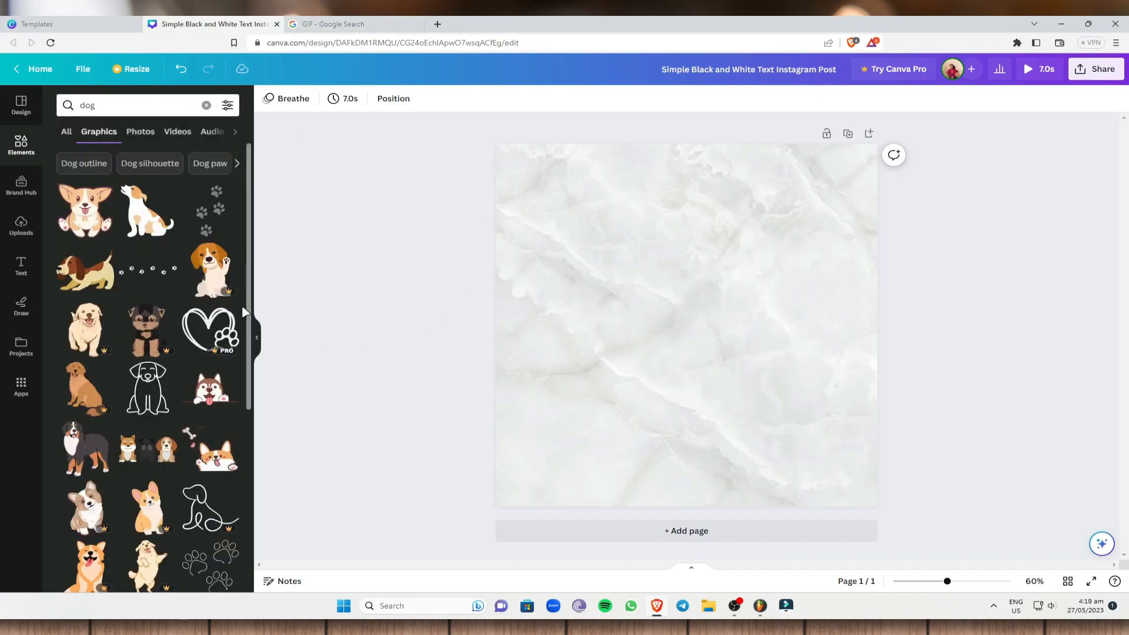
Add the white fluffy dog graphic to the page and delete it.
scroll(215, 276, "down", 2)
scroll(215, 276, "down", 5)
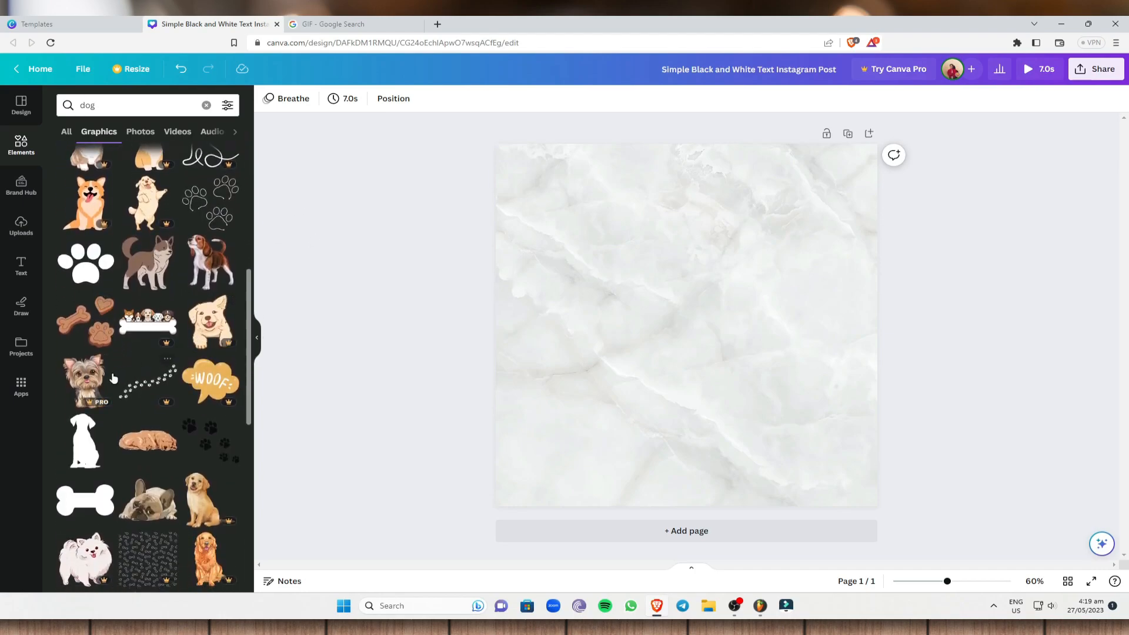
scroll(114, 377, "down", 5)
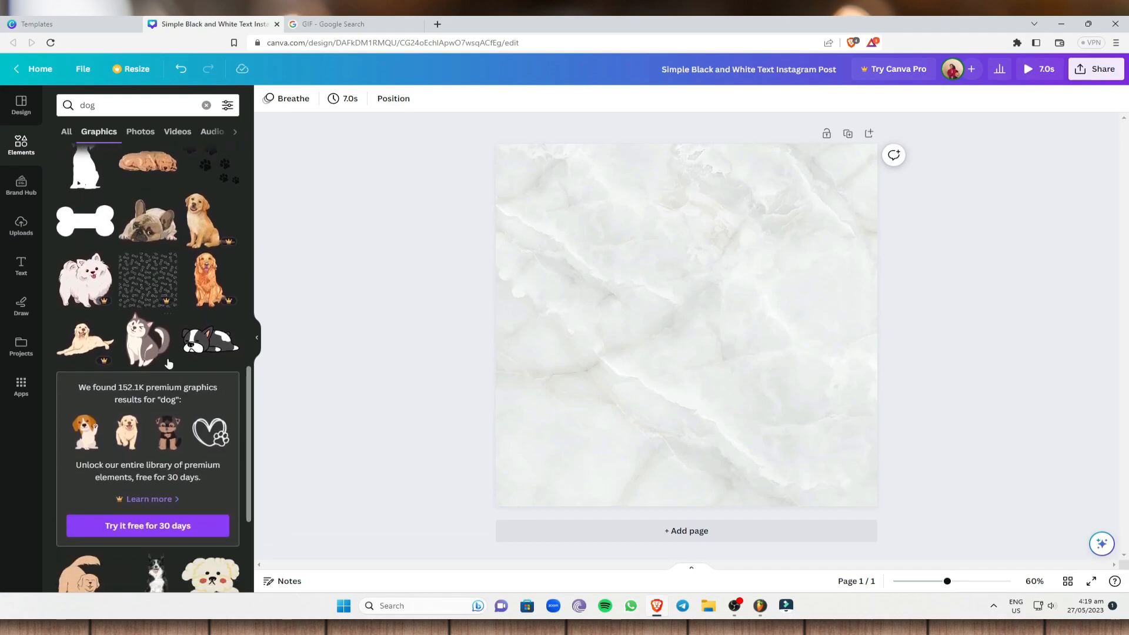
scroll(174, 367, "down", 2)
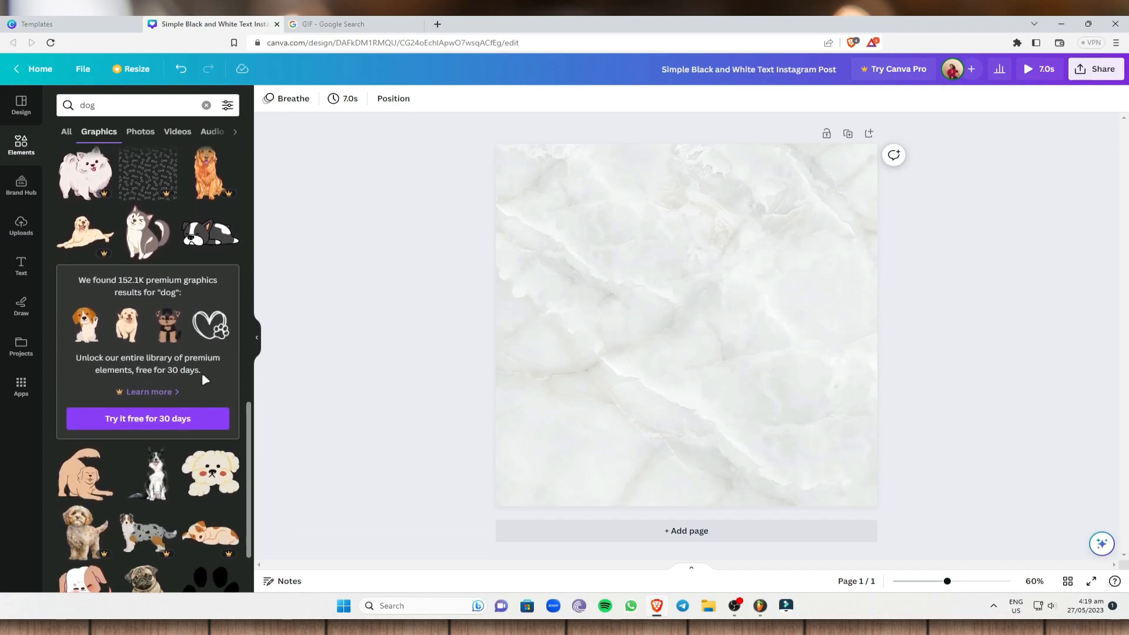
left_click(211, 481)
key("Delete")
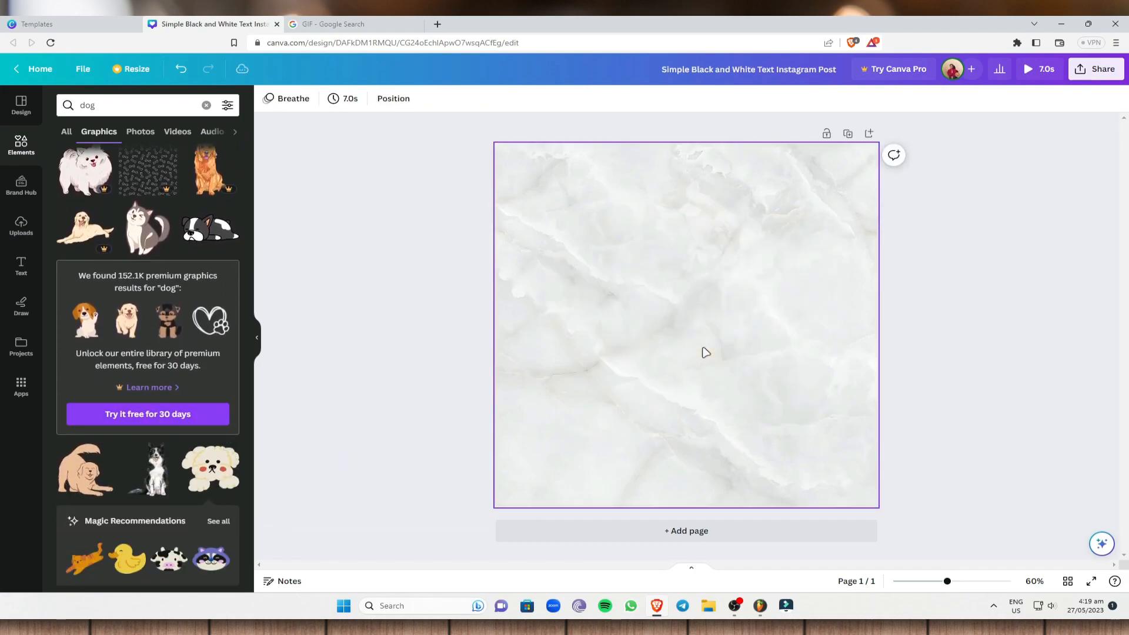
Add the lying French bulldog graphic to the page and place it in the middle.
scroll(212, 431, "down", 3)
scroll(212, 431, "down", 3)
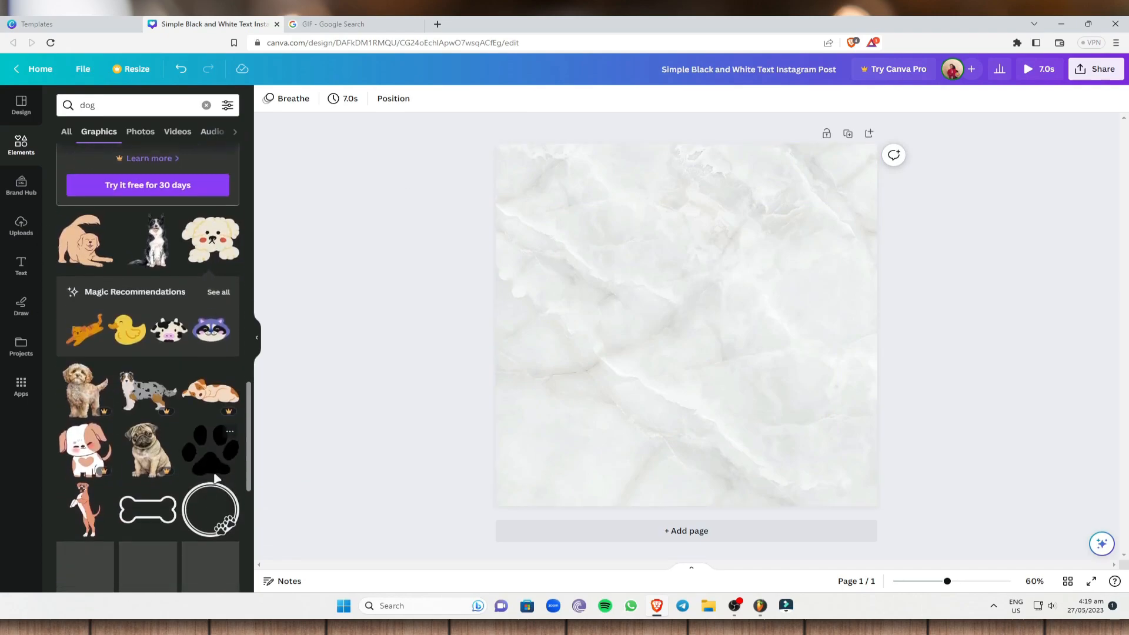
scroll(176, 415, "up", 2)
scroll(176, 414, "up", 5)
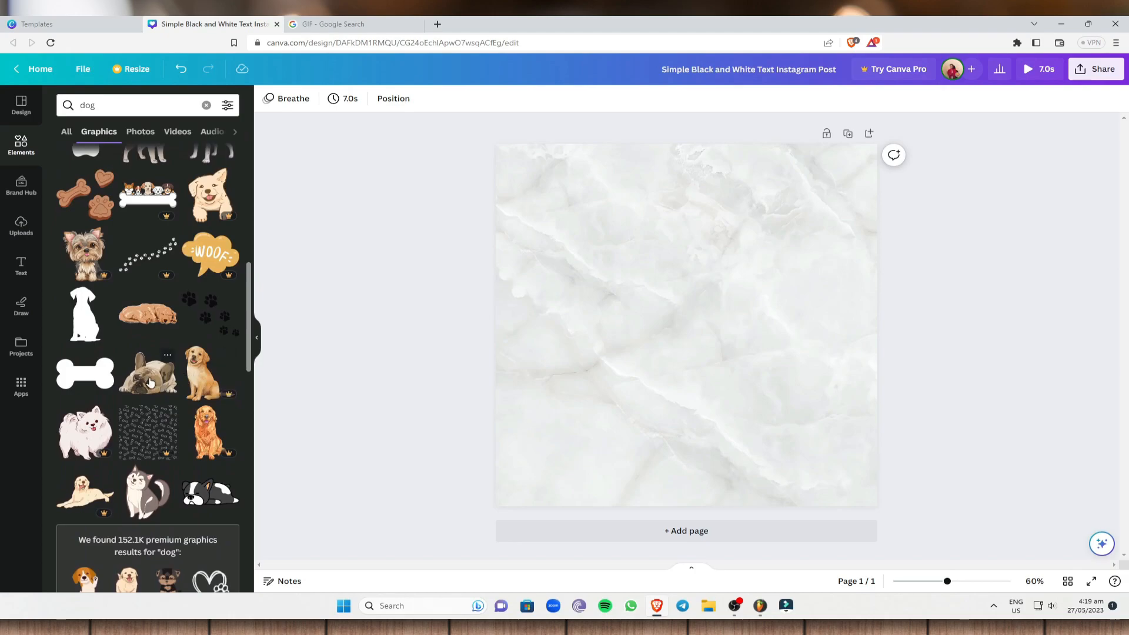
left_click(150, 383)
mouse_move(703, 344)
left_mouse_down()
mouse_move(684, 326)
mouse_move(709, 337)
mouse_move(691, 330)
mouse_move(707, 321)
mouse_move(695, 323)
mouse_move(699, 346)
left_mouse_up()
left_click(1035, 270)
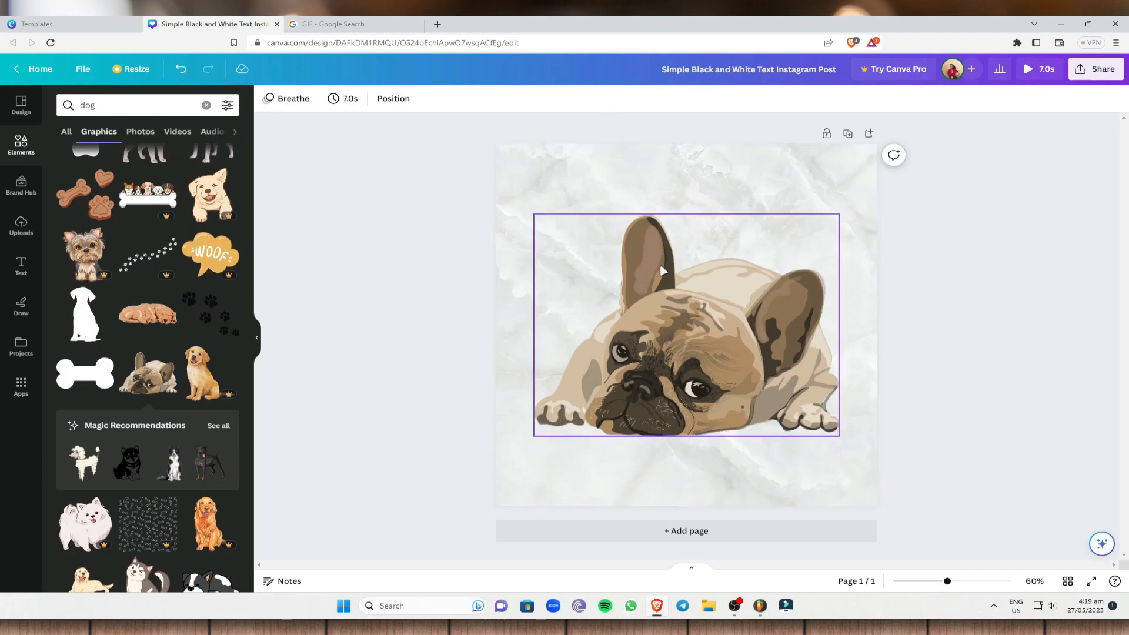
Apply the Photo Flow animation to the bulldog graphic, set to animate on both enter and exit.
left_click(670, 289)
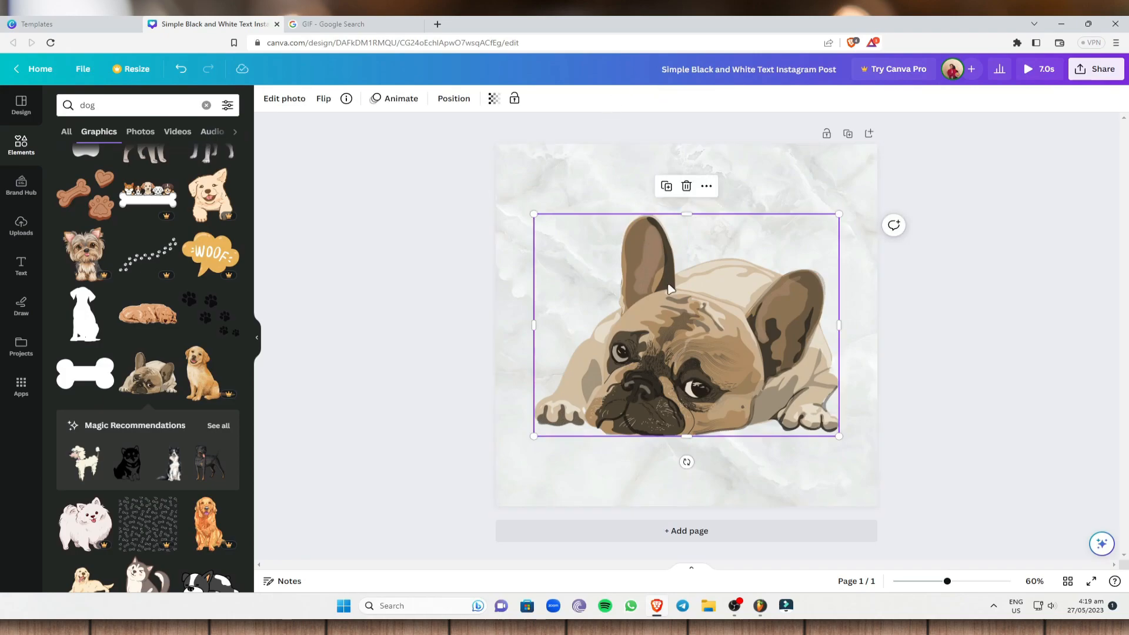
left_click(398, 104)
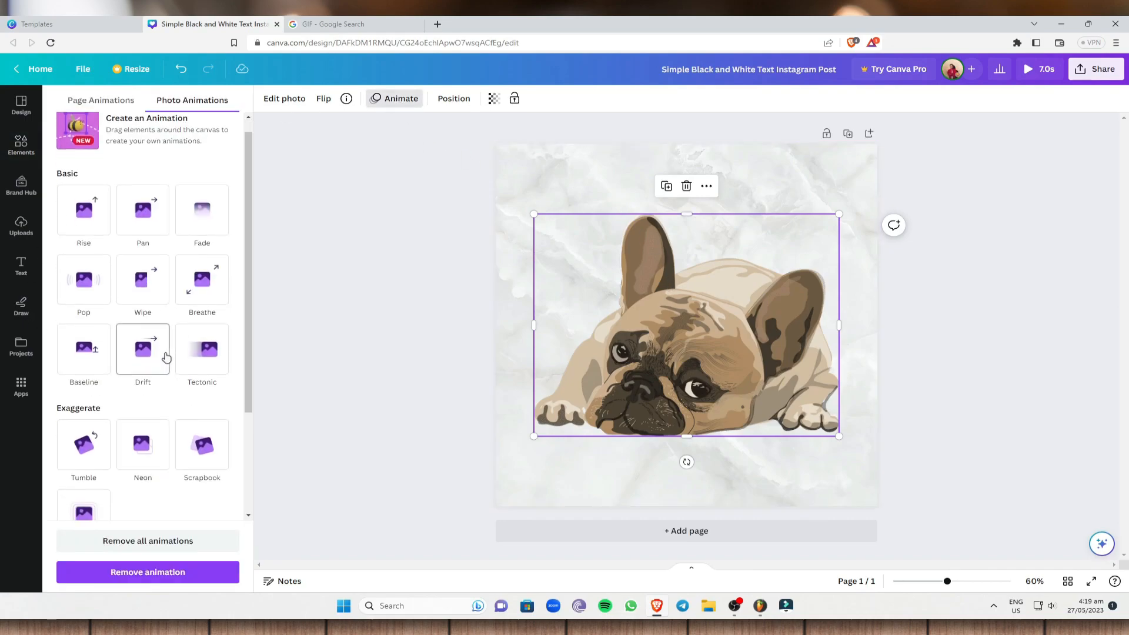
scroll(169, 358, "down", 3)
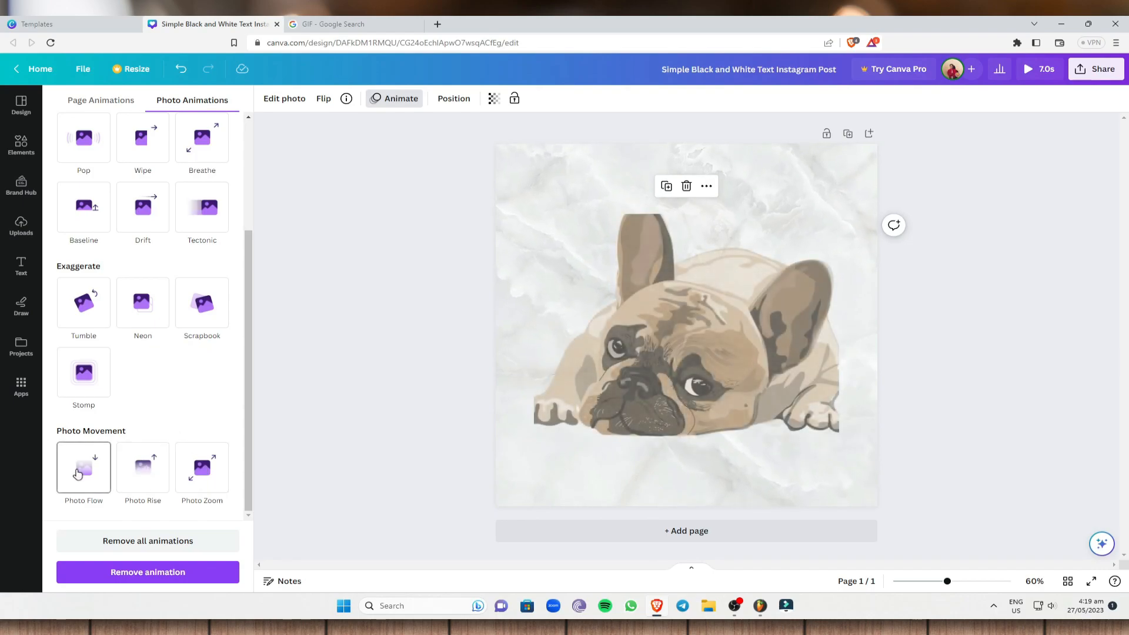
left_click(77, 474)
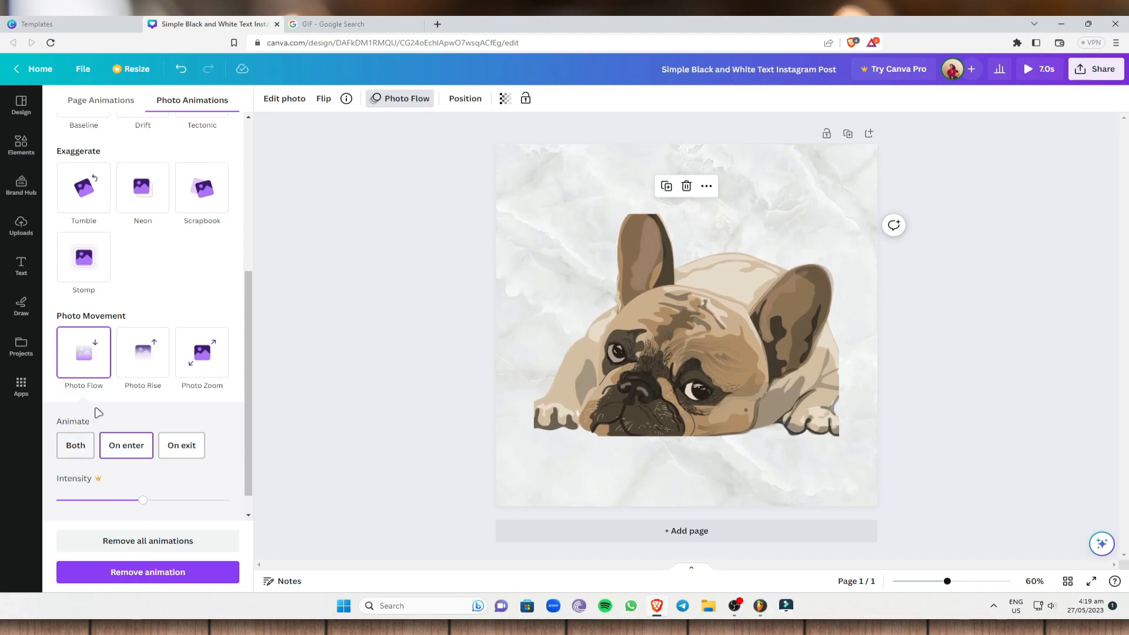
scroll(159, 509, "down", 1)
scroll(159, 508, "down", 2)
left_click(74, 419)
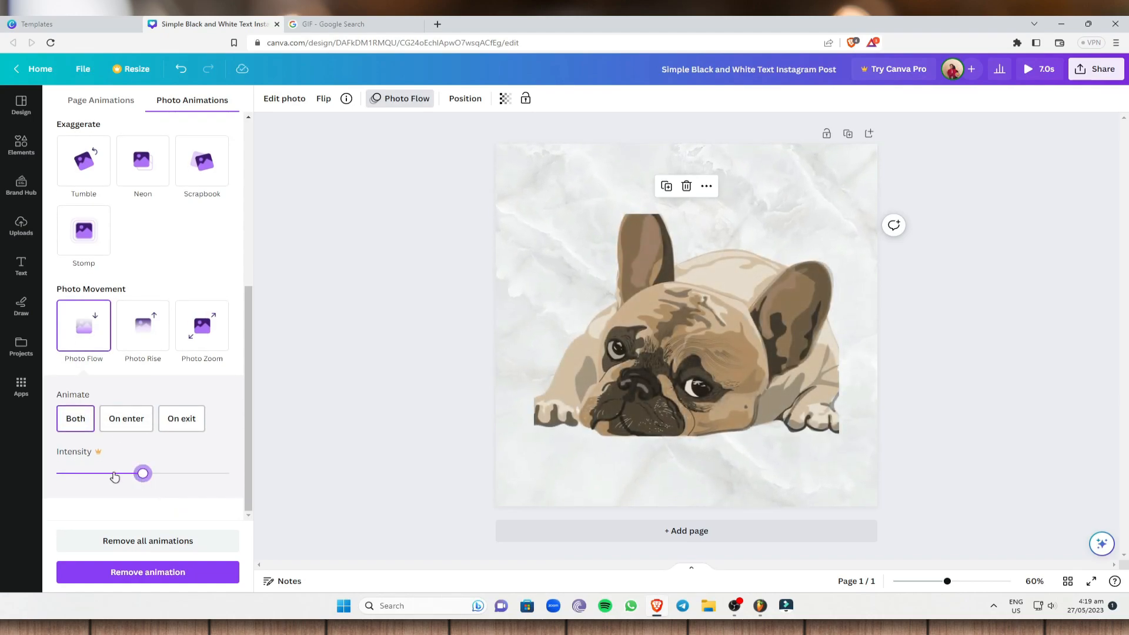
Try to raise the intensity of the Photo Flow animation and dismiss the Canva Pro offer.
left_click(160, 474)
left_click(854, 168)
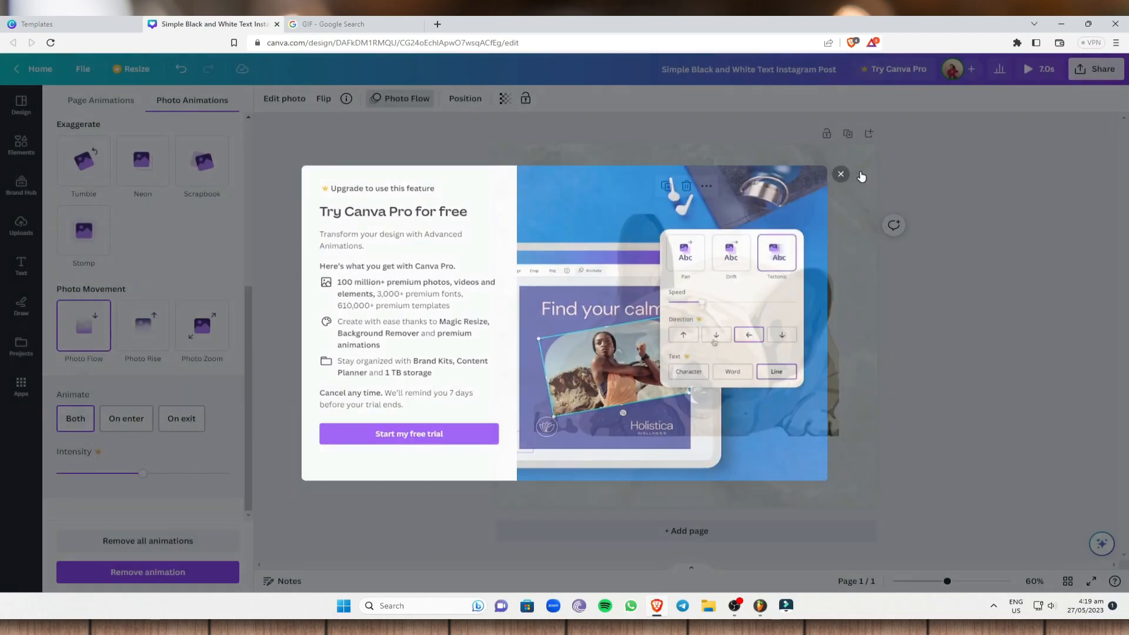
left_click(1003, 236)
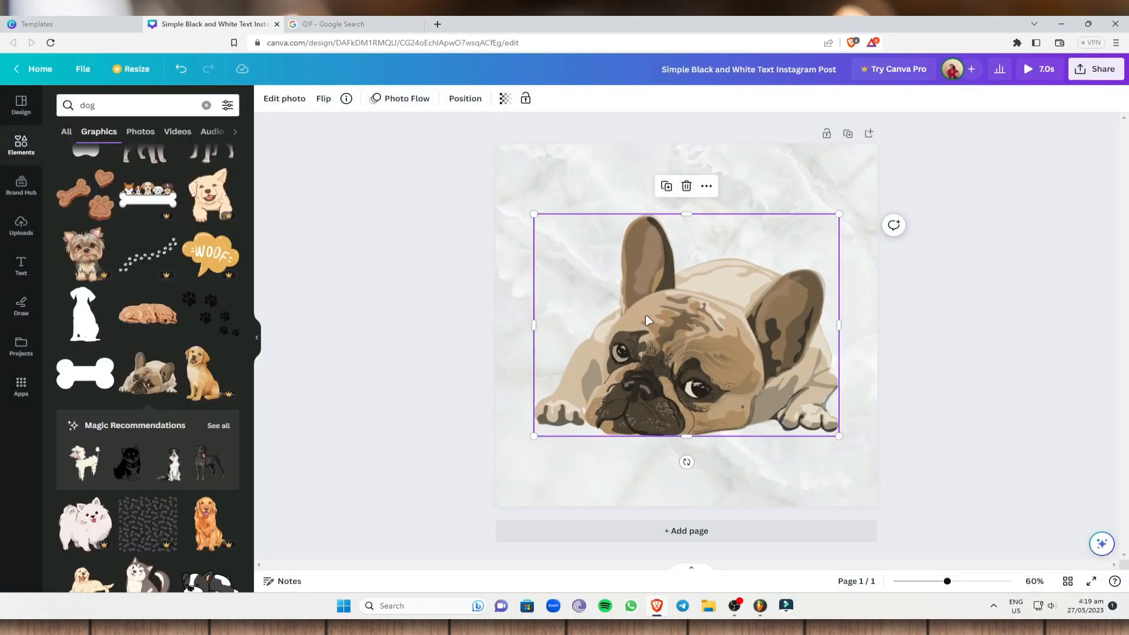
Search the elements for GIF dog with the results limited to graphics.
left_click(207, 105)
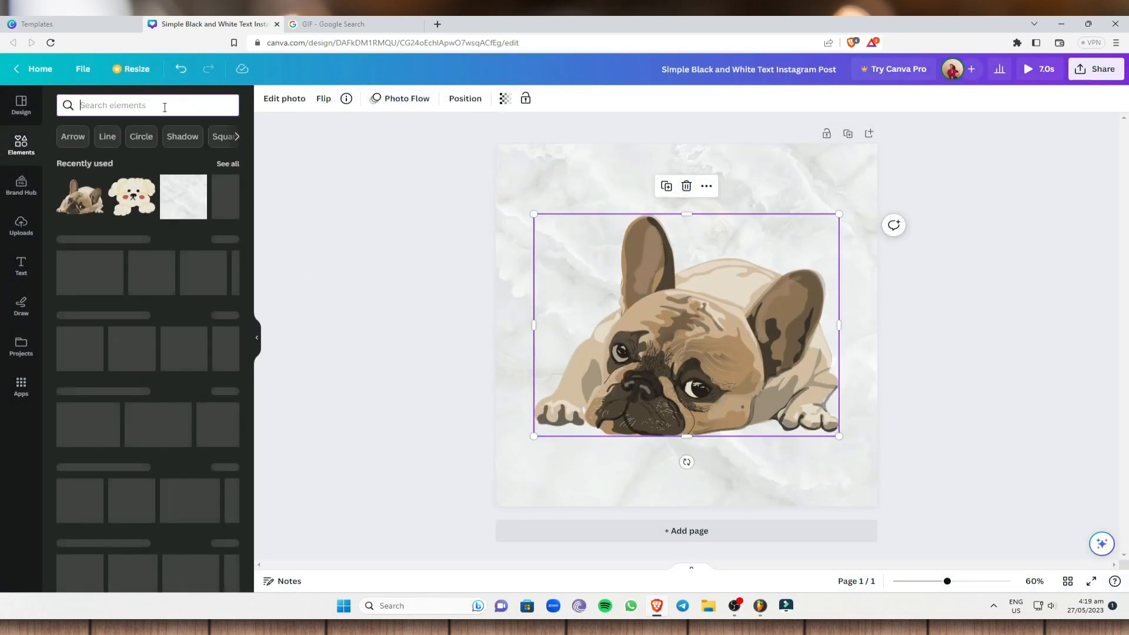
type("GIF")
key("Return")
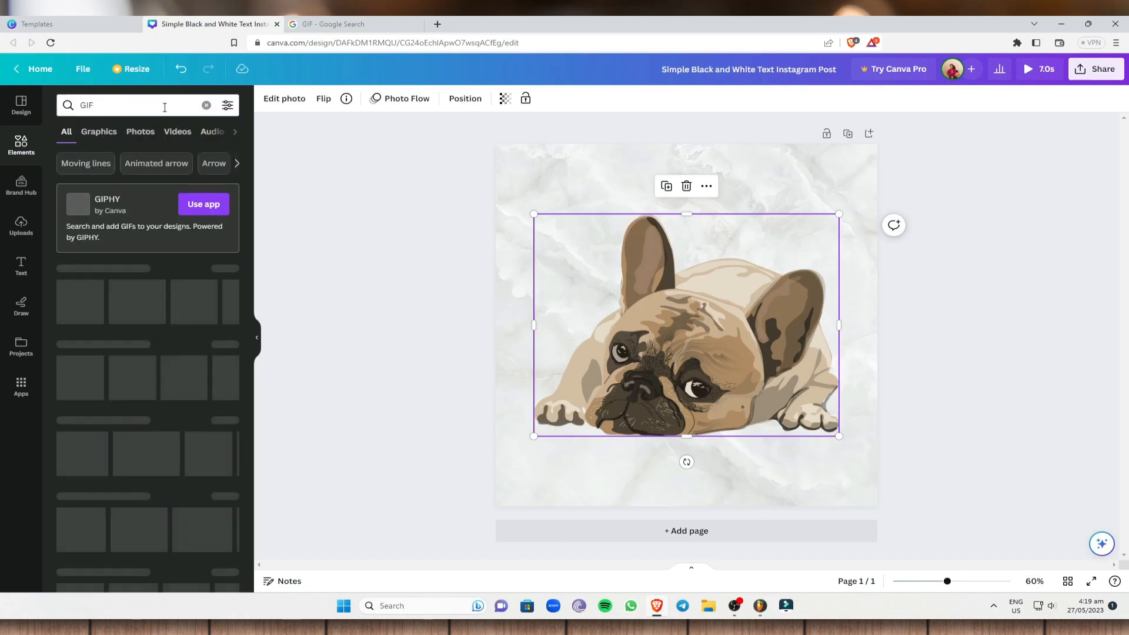
left_click(106, 132)
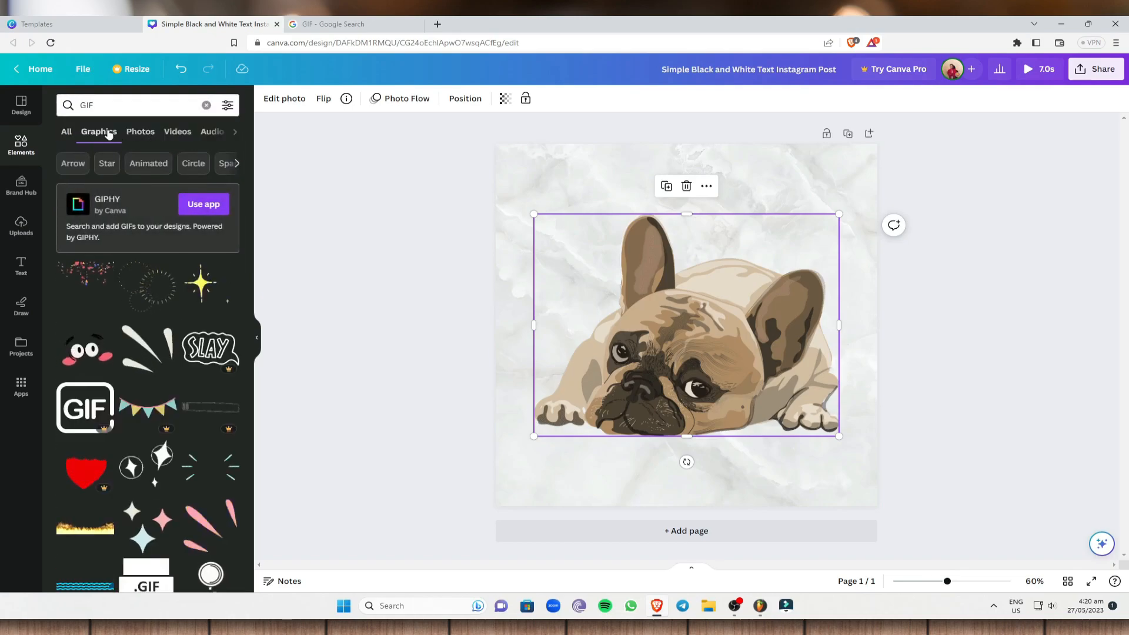
left_click(101, 104)
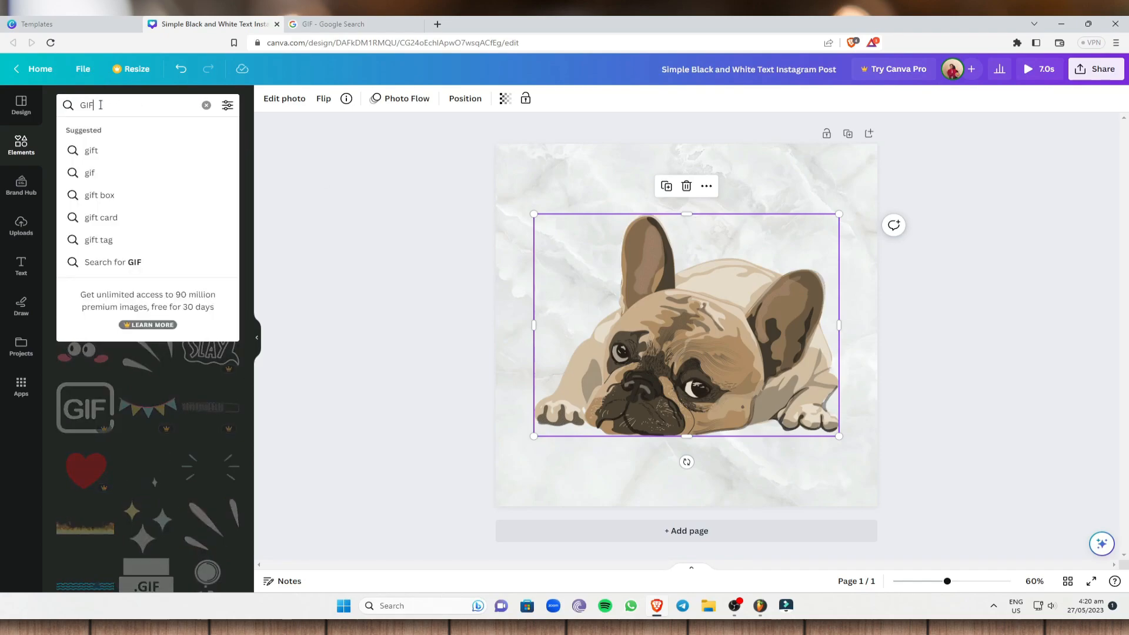
type("dog")
key("Return")
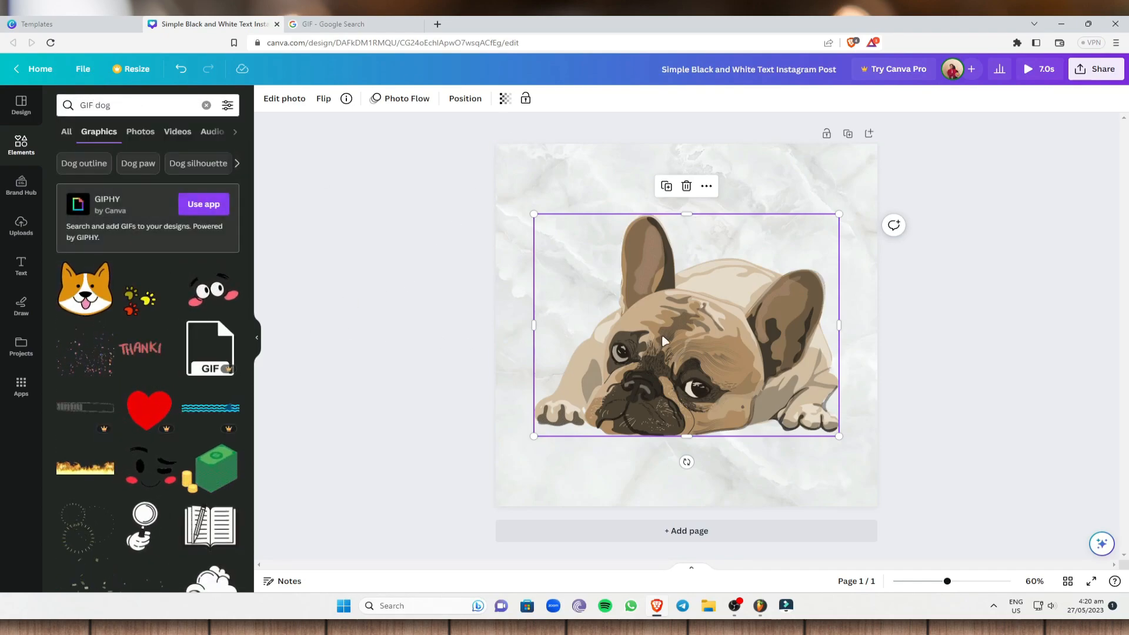
Delete the bulldog graphic and add the animated orange and white dog face to the page.
key("Delete")
scroll(147, 331, "down", 5)
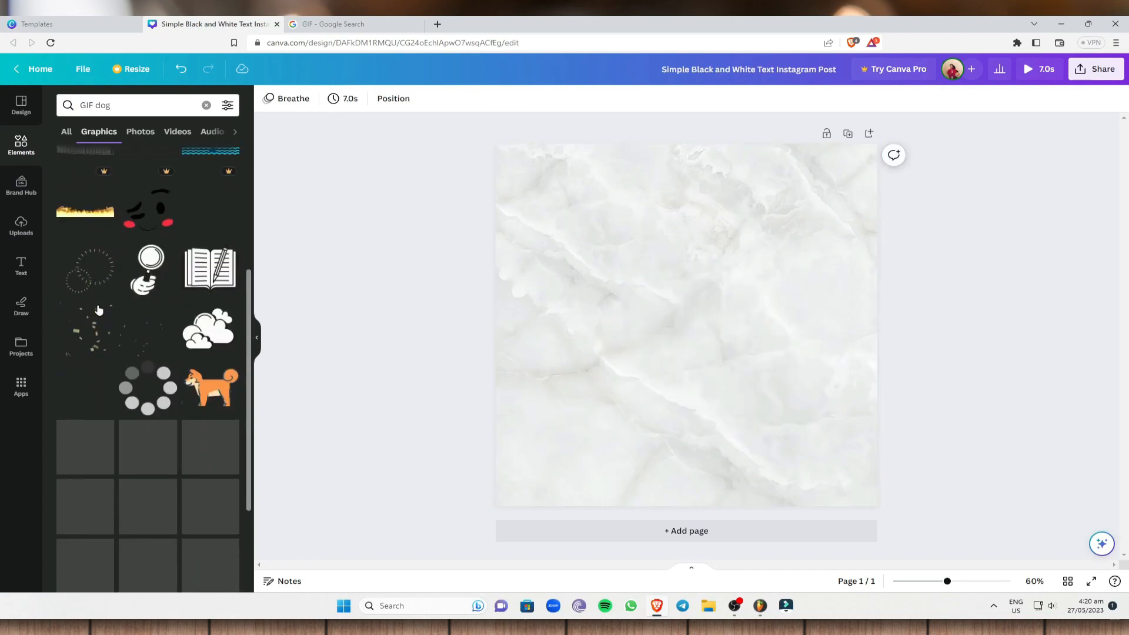
scroll(147, 331, "up", 5)
left_click(85, 233)
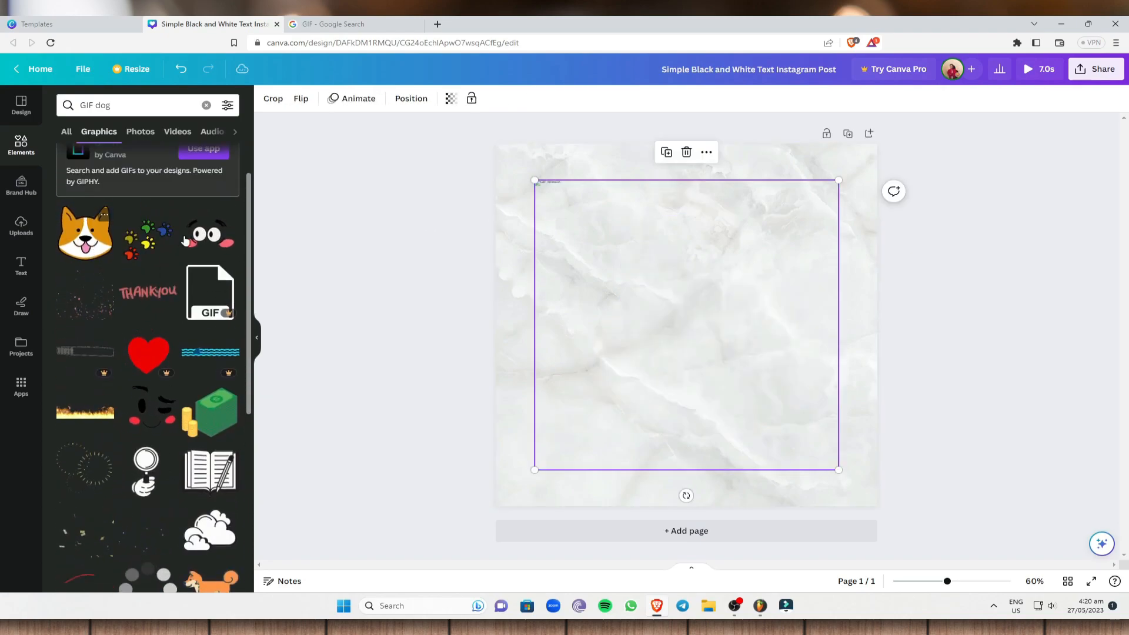
left_click(937, 290)
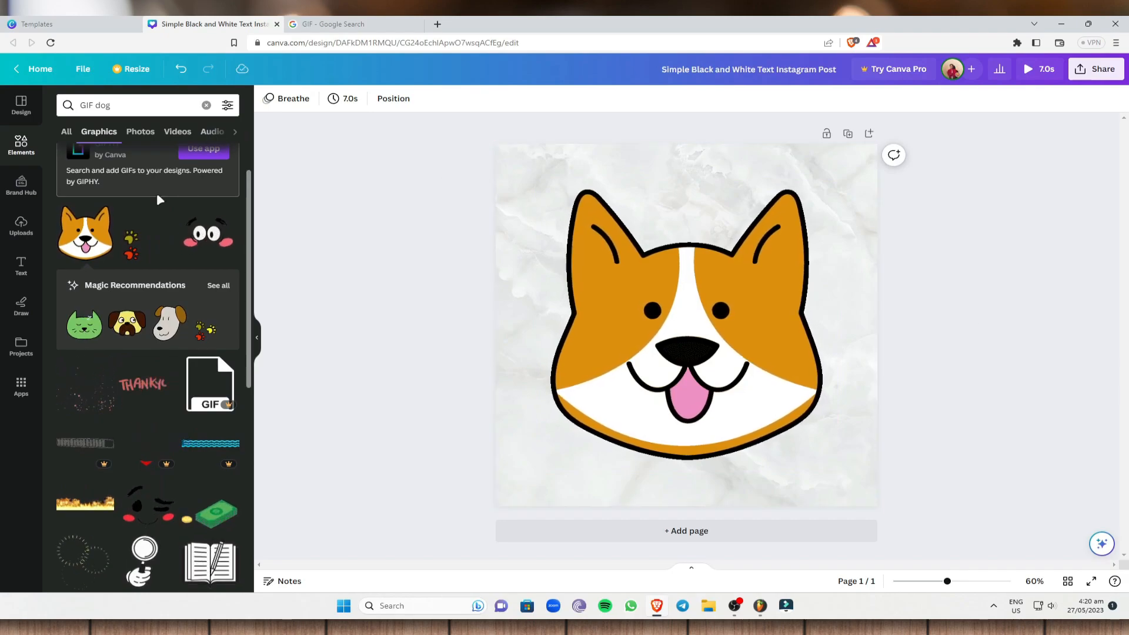
left_click(674, 327)
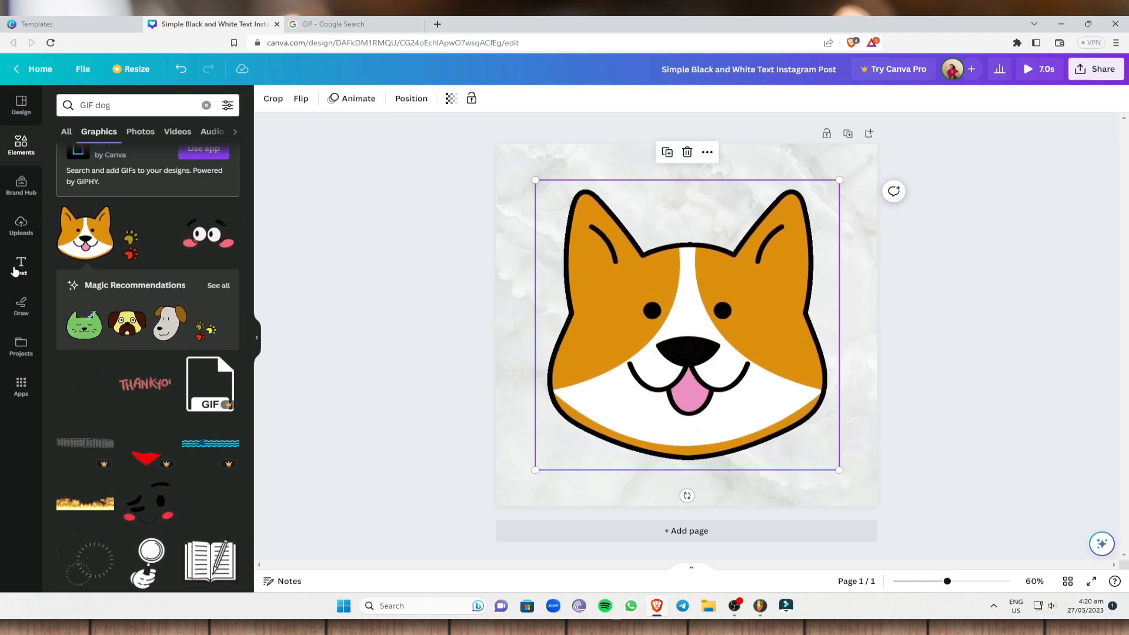
Add the recently used COFFEE PLEASE text design and place it over the dog face.
left_click(22, 265)
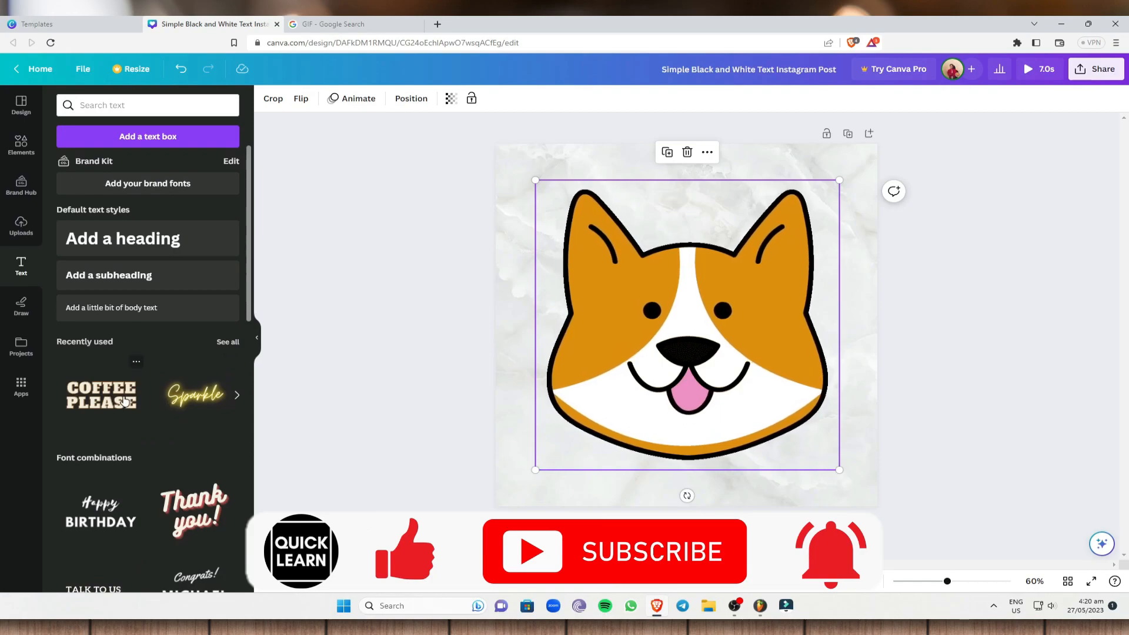
scroll(123, 392, "down", 1)
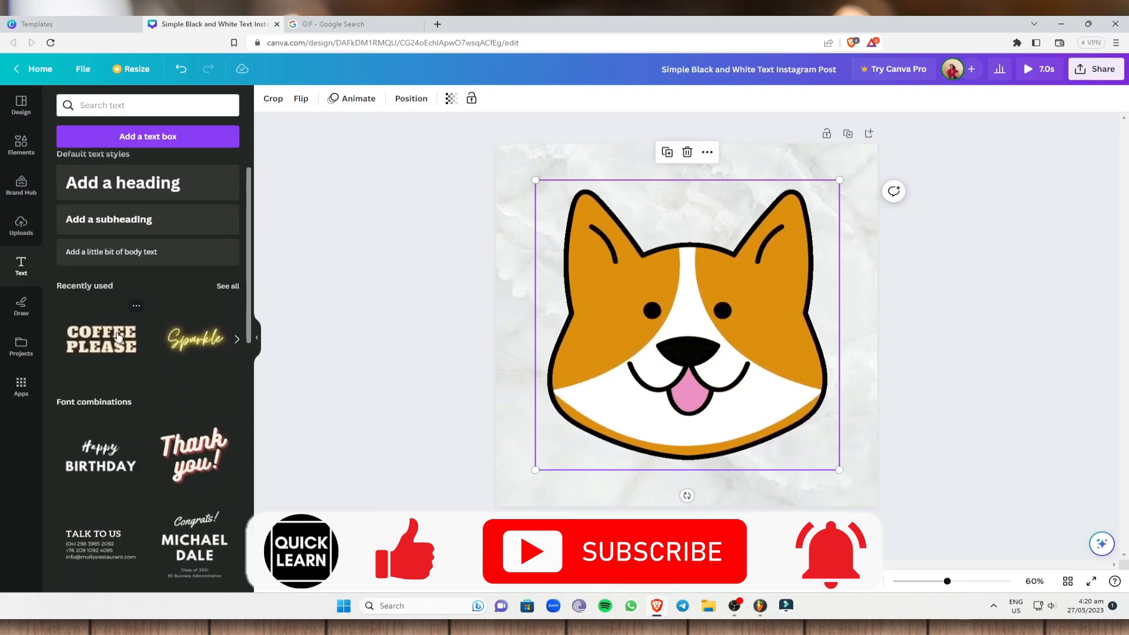
left_click_drag(675, 327, 653, 295)
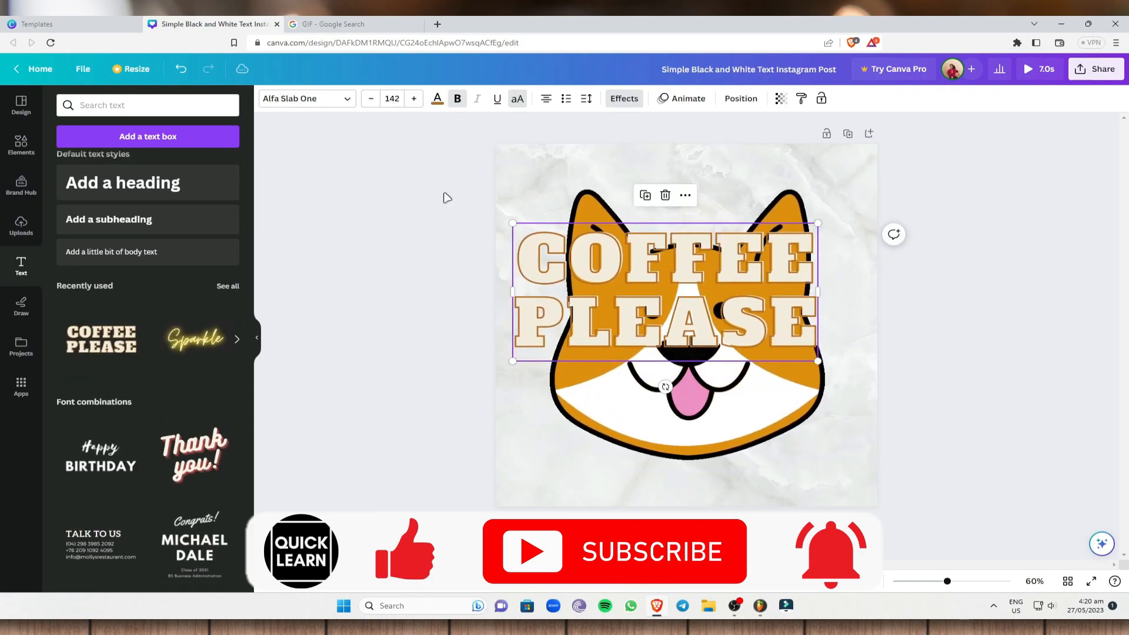
Replace the text's two lines with HAPPY and DOG and move it up over the dog's ears and forehead.
double_click(750, 313)
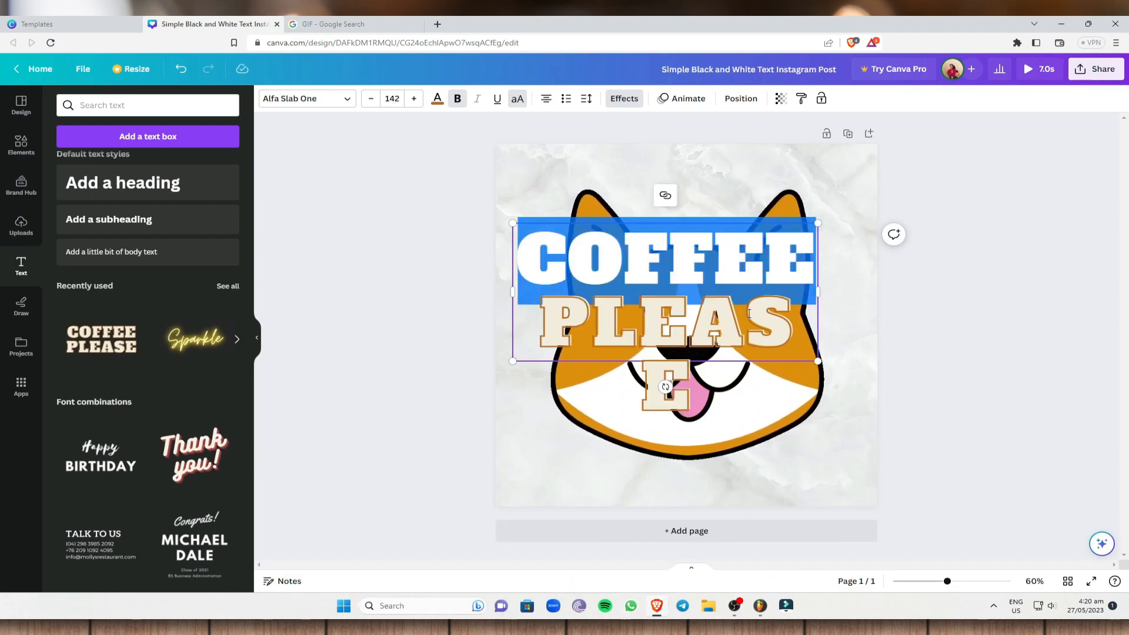
type("HAPPY")
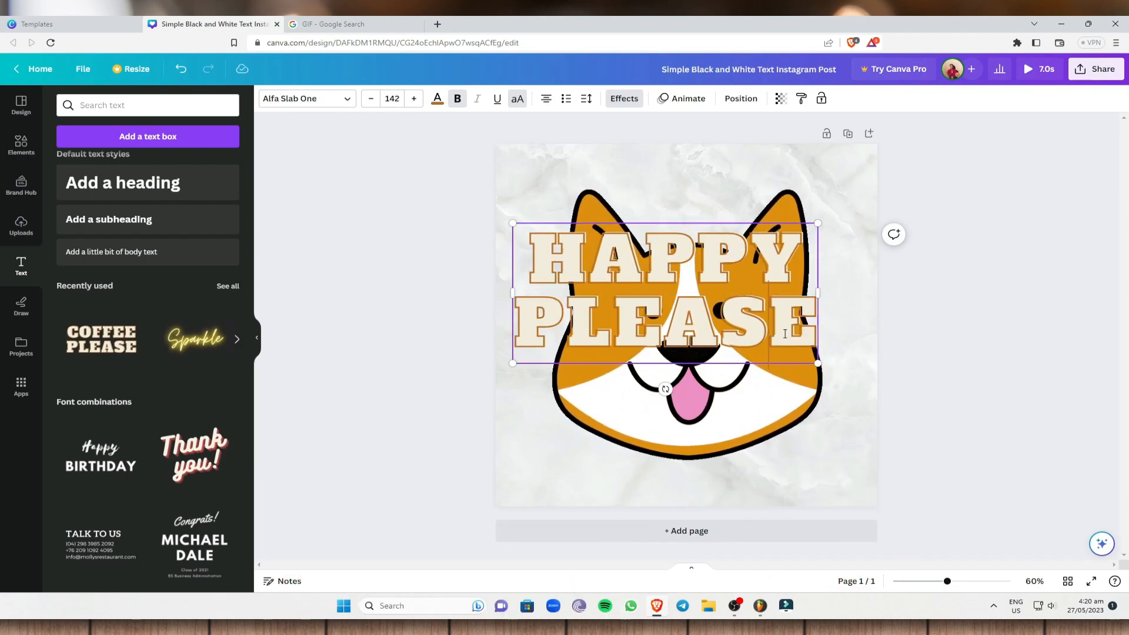
left_click_drag(804, 333, 517, 322)
type("DOG")
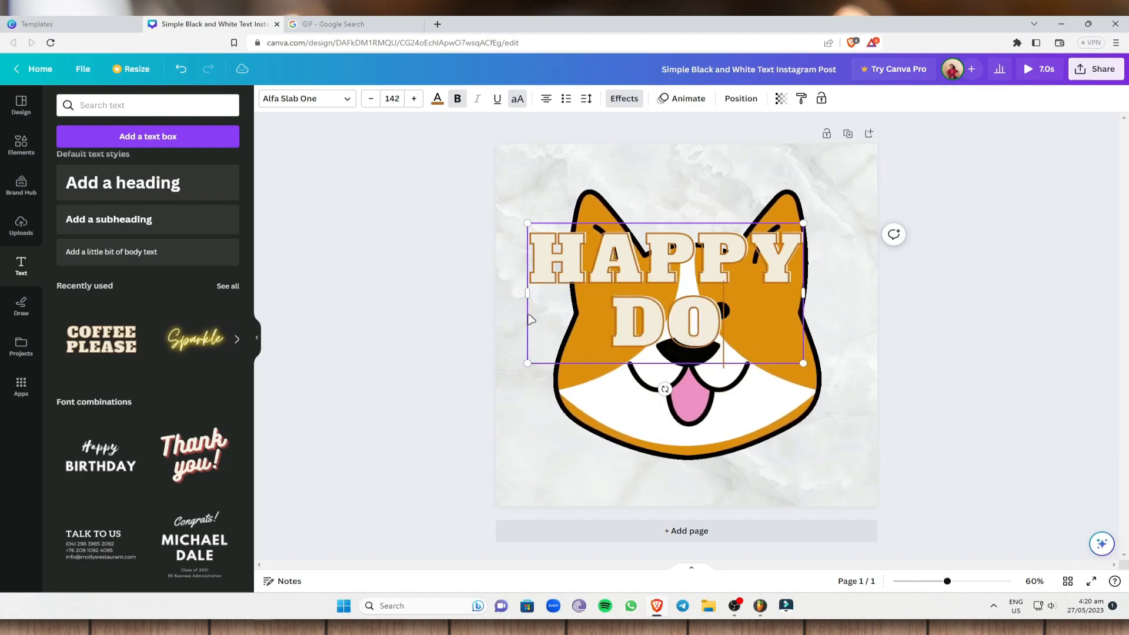
left_click_drag(805, 362, 811, 318)
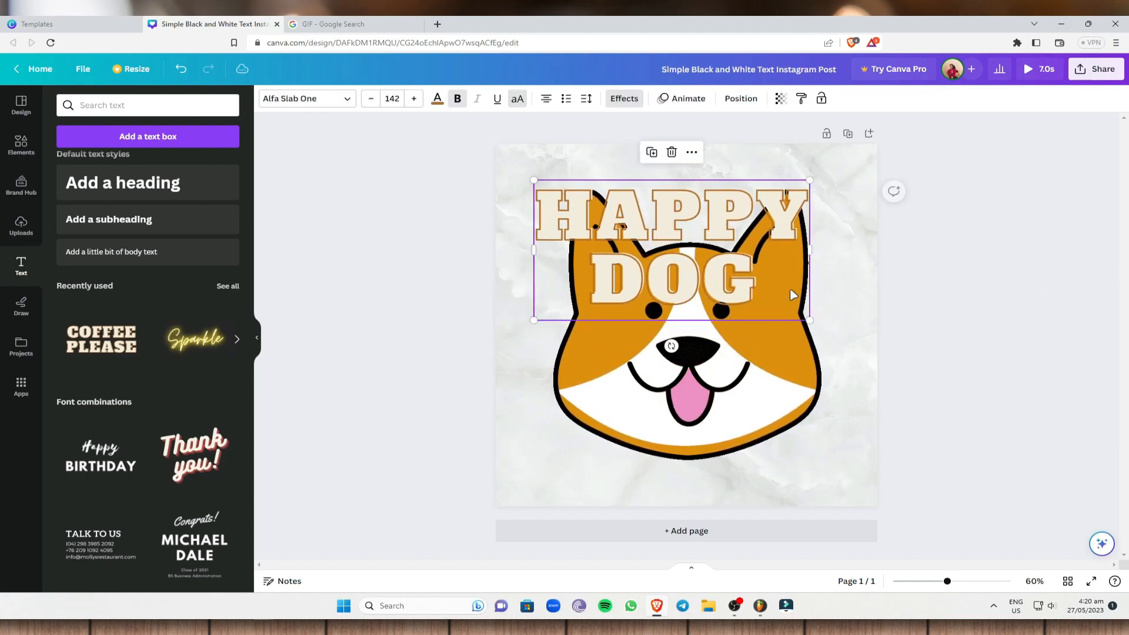
Change the font of the HAPPY DOG text to Gagalin.
left_click(347, 102)
scroll(118, 333, "down", 2)
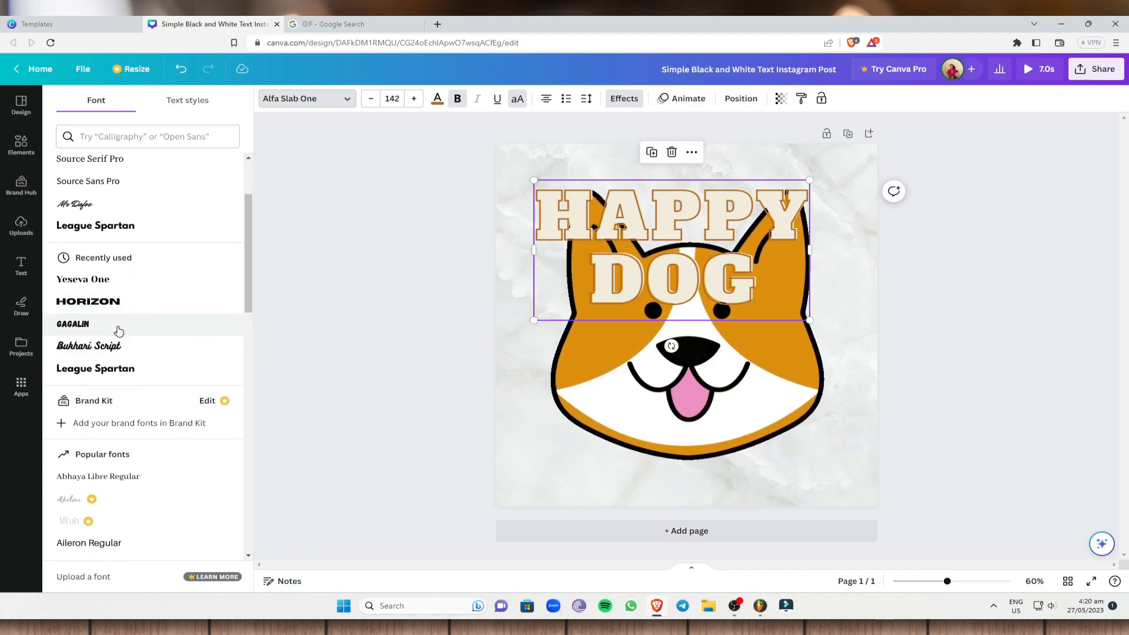
left_click(145, 335)
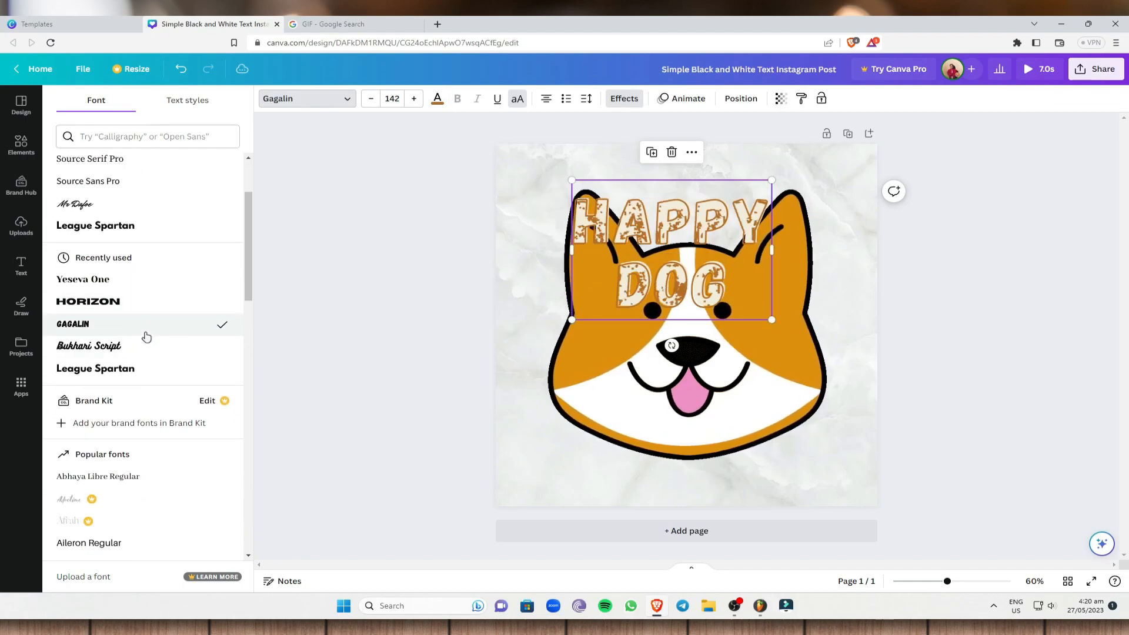
Change the font of the HAPPY DOG text to Impact.
scroll(132, 406, "down", 2)
scroll(131, 407, "down", 6)
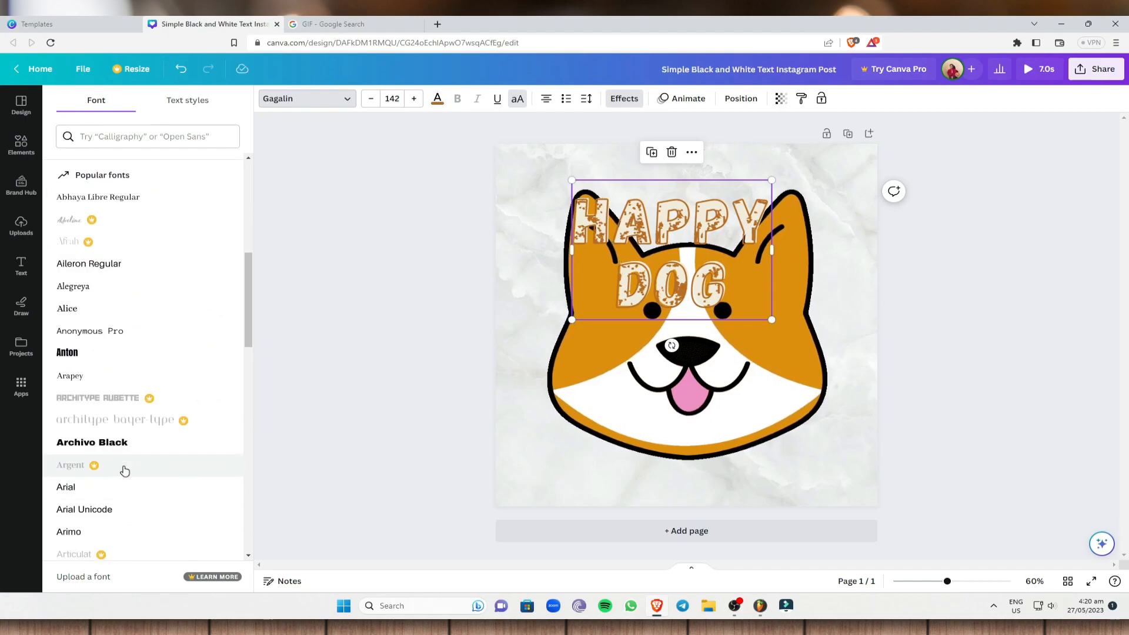
scroll(143, 423, "down", 20)
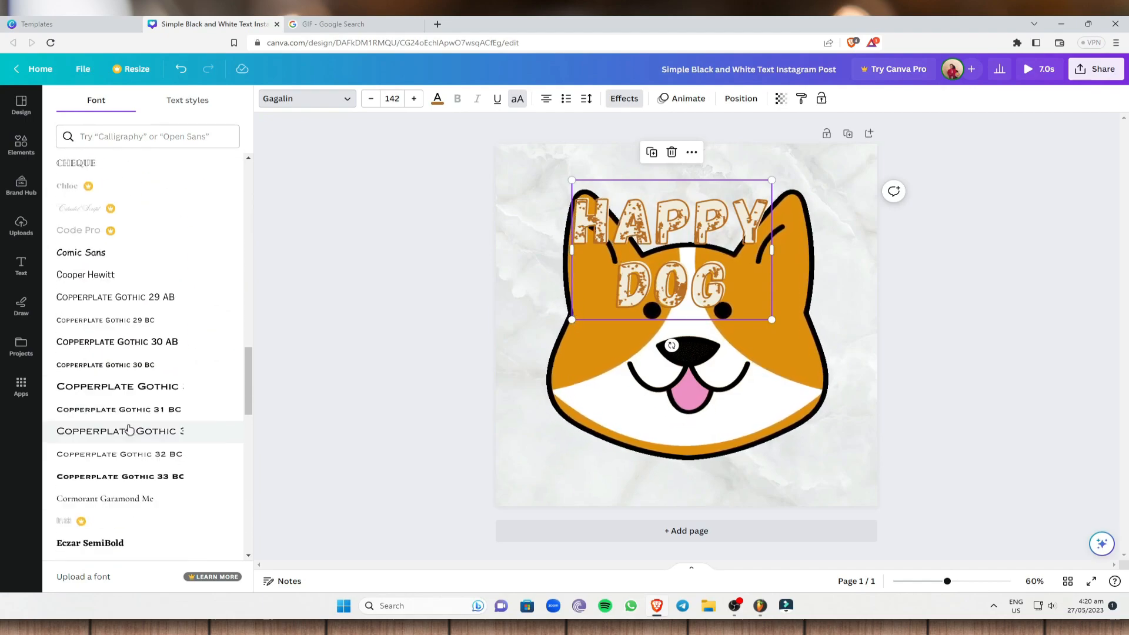
scroll(128, 434, "down", 4)
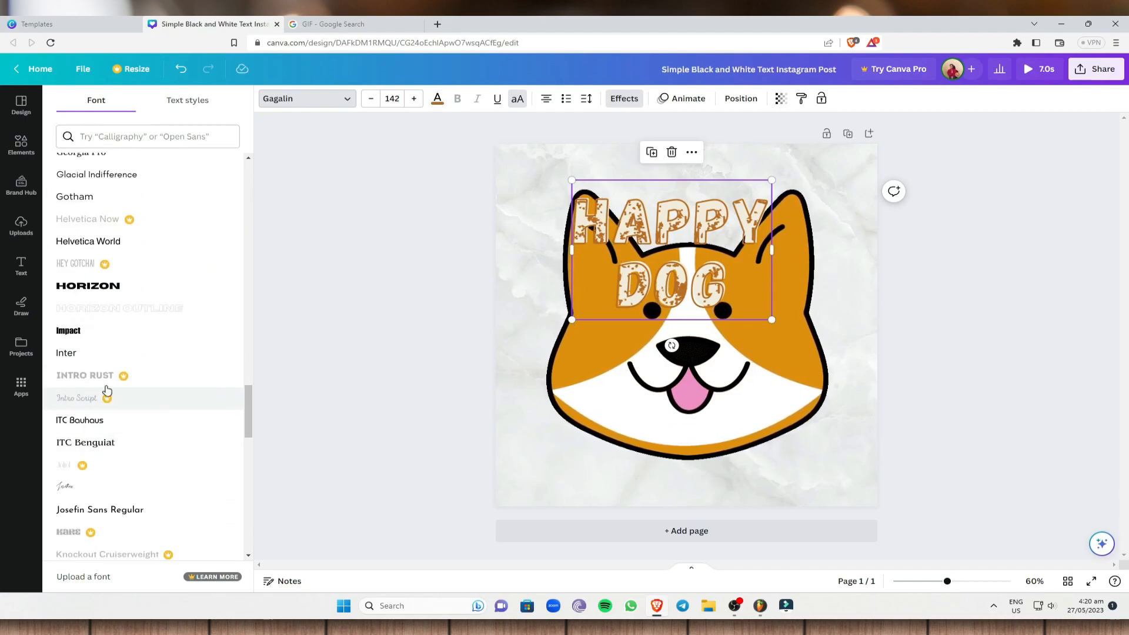
left_click(104, 342)
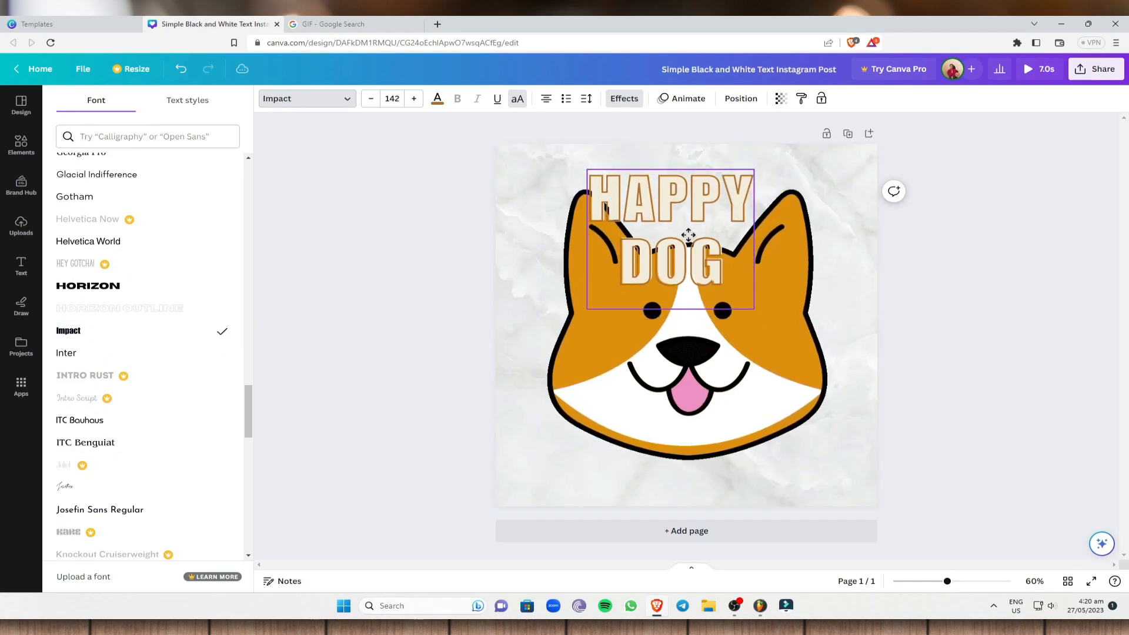
Set the font size of both lines of the HAPPY DOG text to 120.
left_click(384, 101)
scroll(412, 282, "down", 3)
left_click(416, 401)
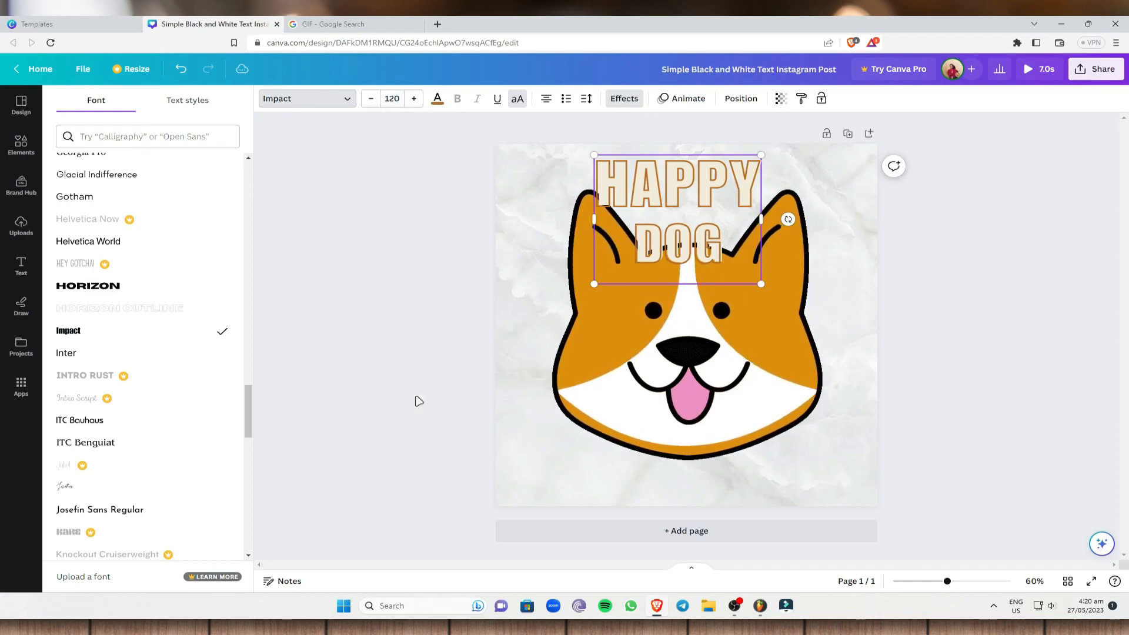
double_click(732, 203)
left_click(695, 237)
left_click_drag(723, 247, 665, 183)
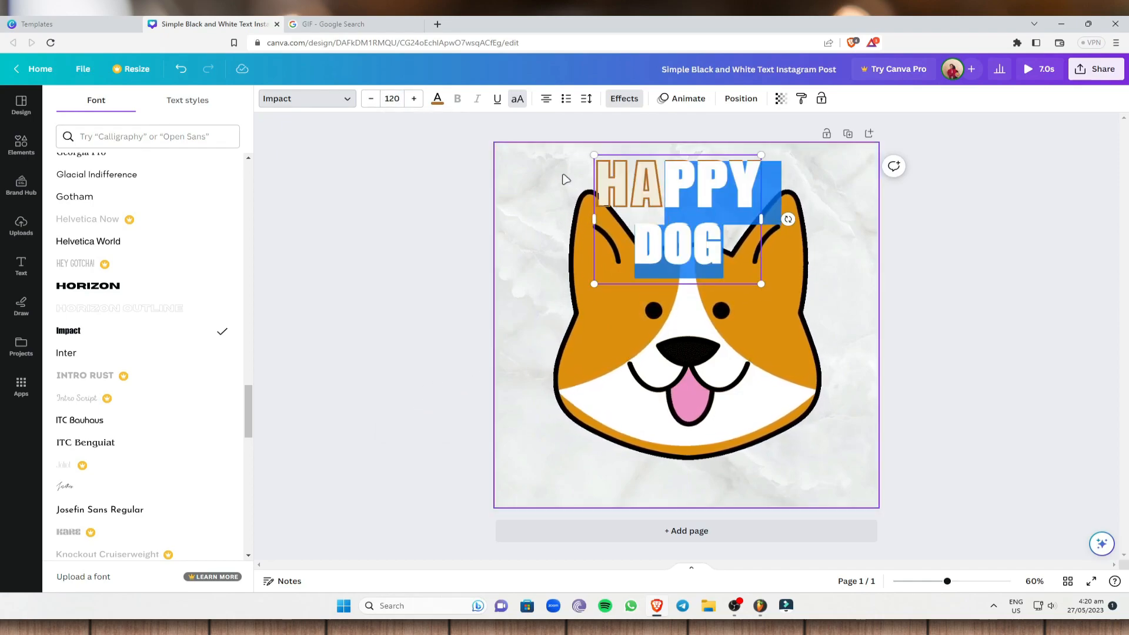
left_click_drag(734, 261, 600, 185)
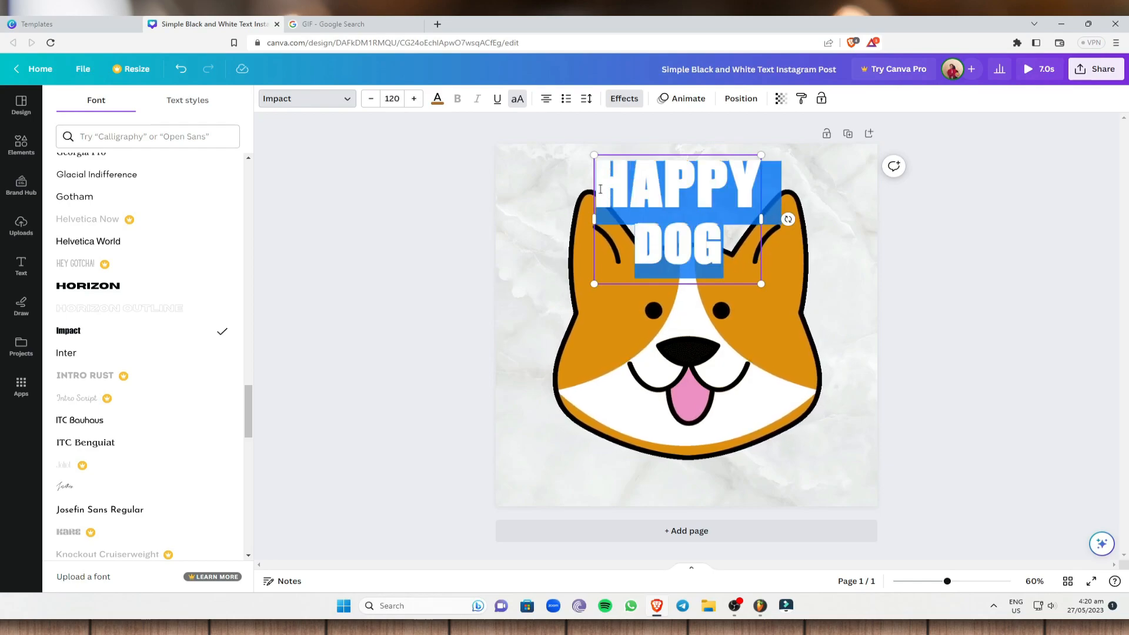
left_click(394, 99)
scroll(437, 358, "down", 5)
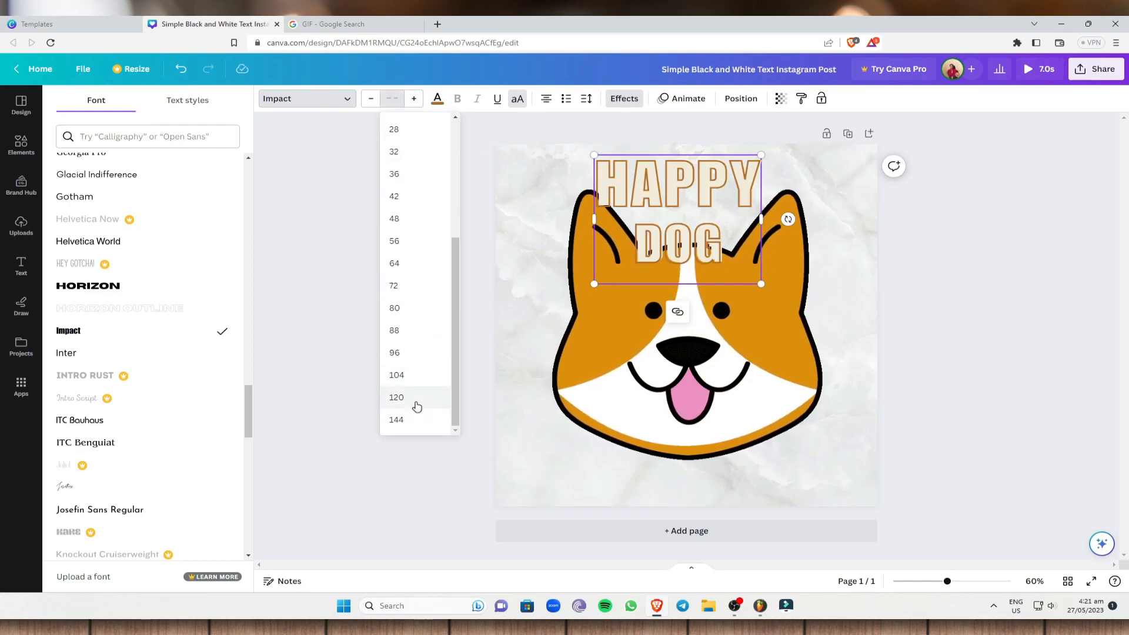
left_click(418, 404)
Scale the HAPPY DOG text down to a font size of about 96 and centre it between the dog's ears.
left_click(675, 210)
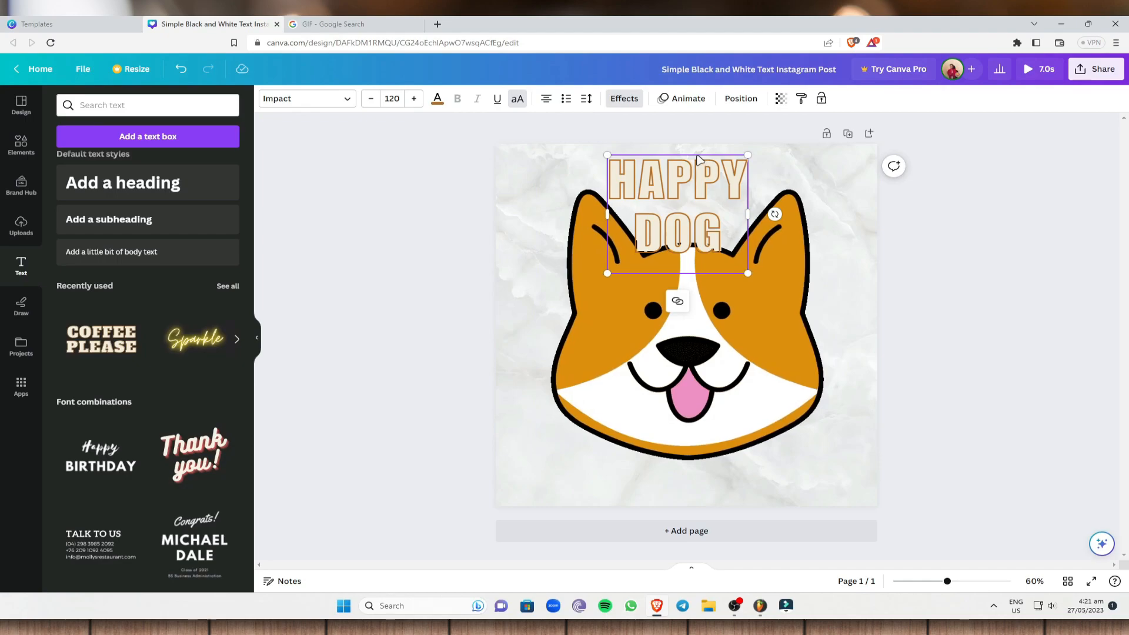
left_click_drag(748, 273, 707, 250)
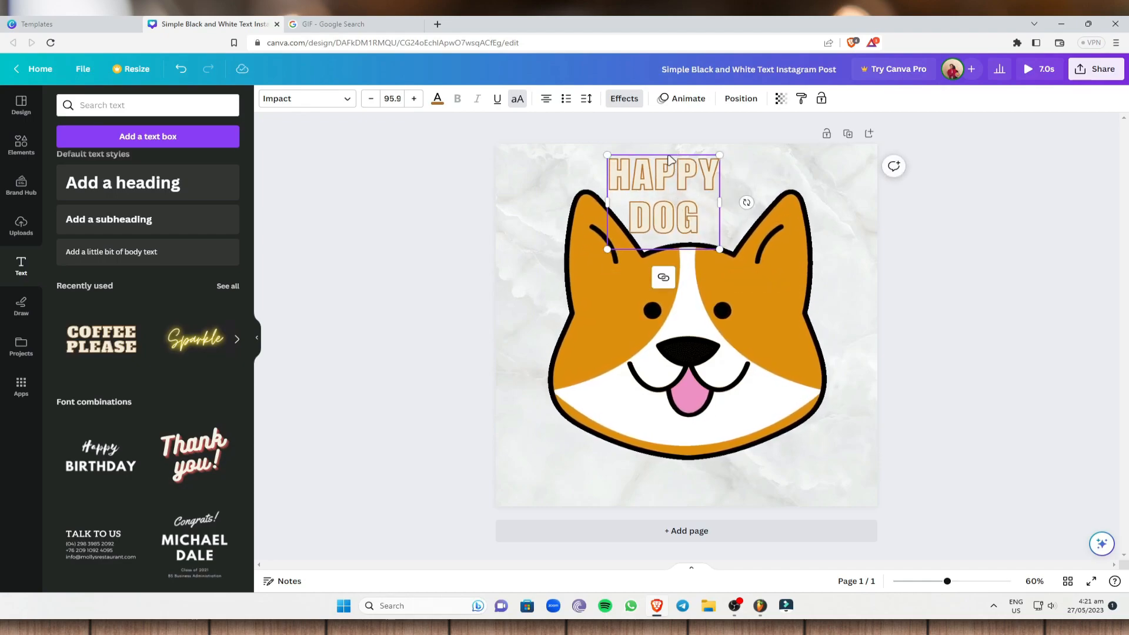
left_click_drag(686, 152, 702, 150)
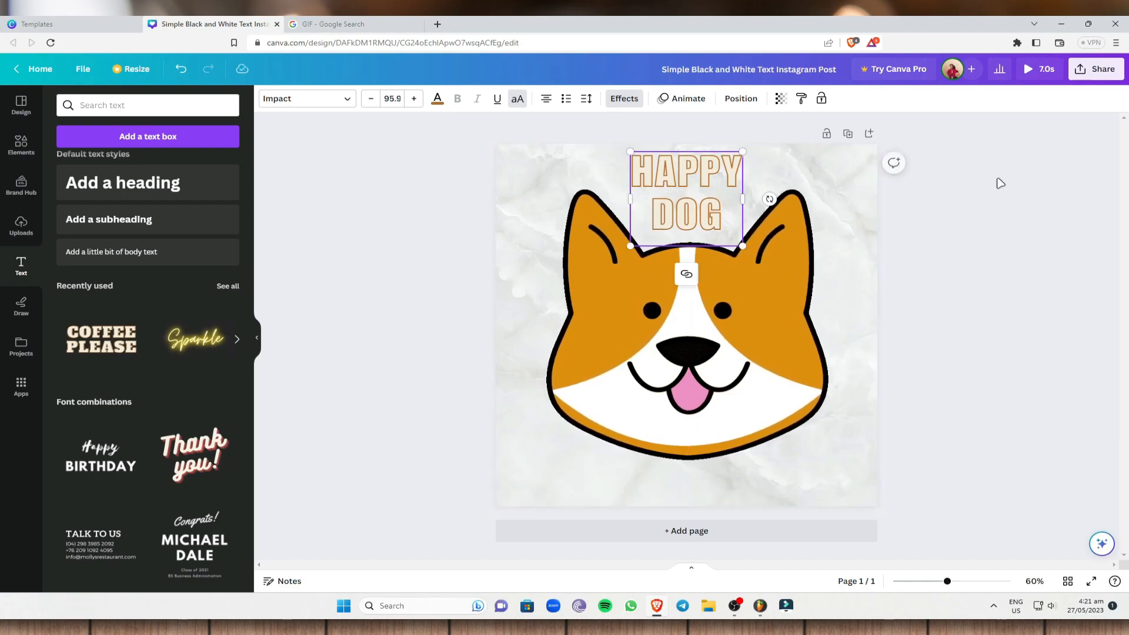
left_click(969, 180)
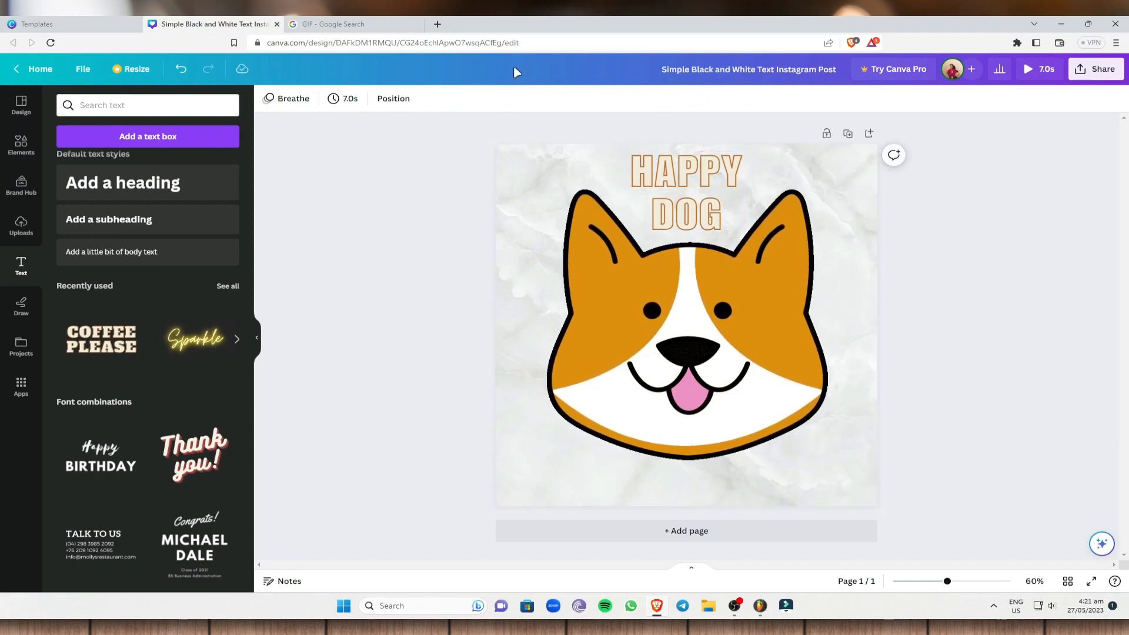
Apply the Pan text animation to the HAPPY DOG text.
left_click(709, 171)
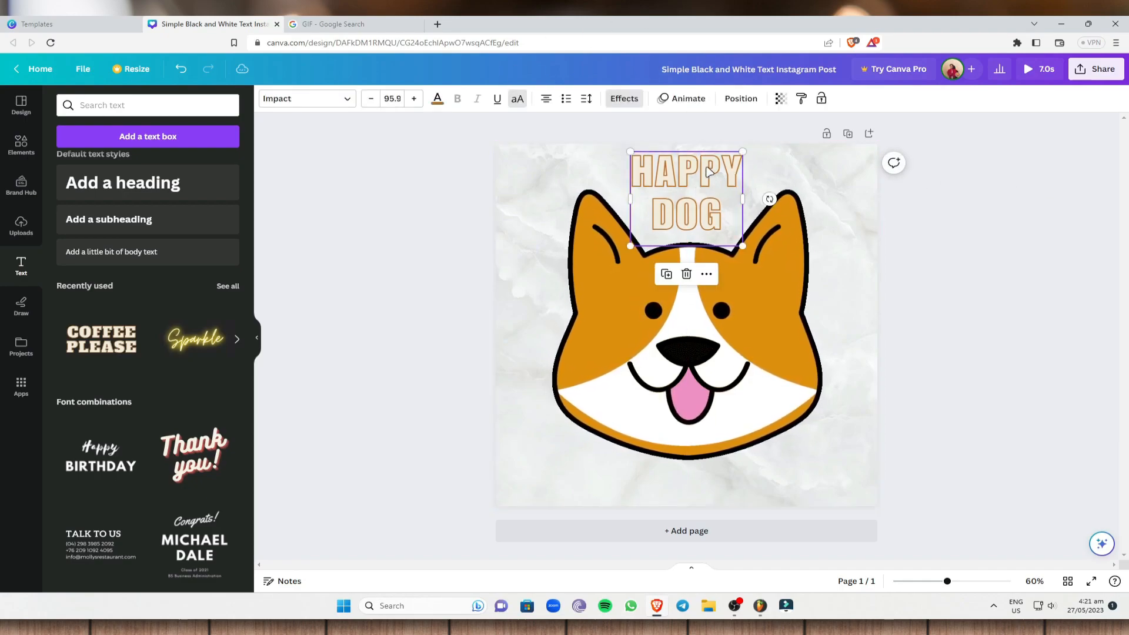
left_click(687, 99)
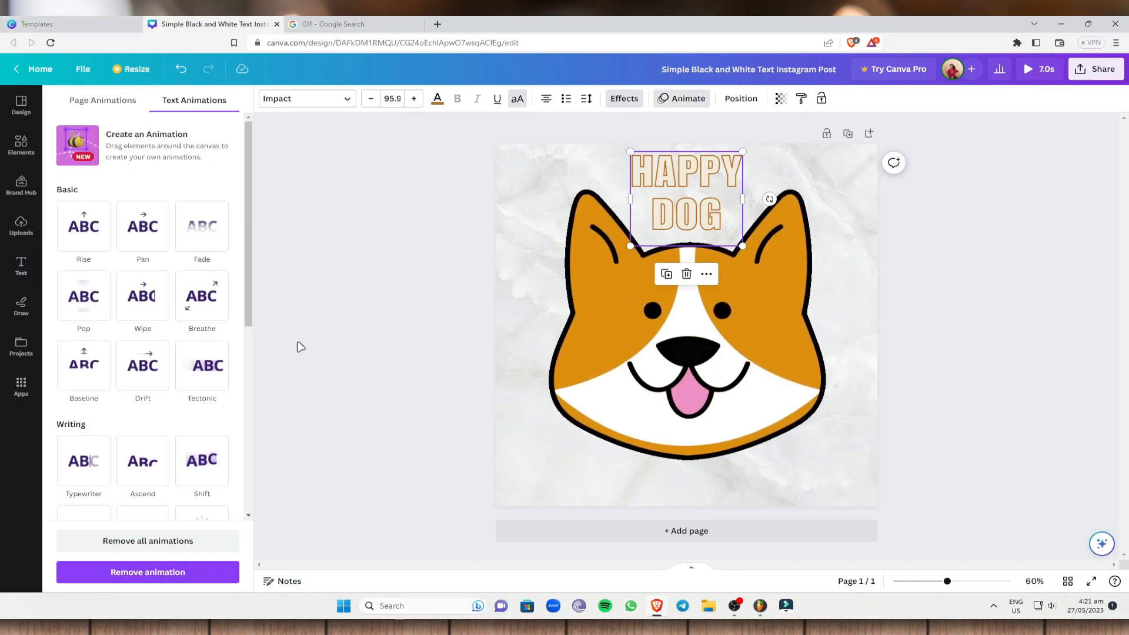
scroll(168, 381, "down", 5)
scroll(173, 361, "down", 2)
scroll(173, 361, "up", 5)
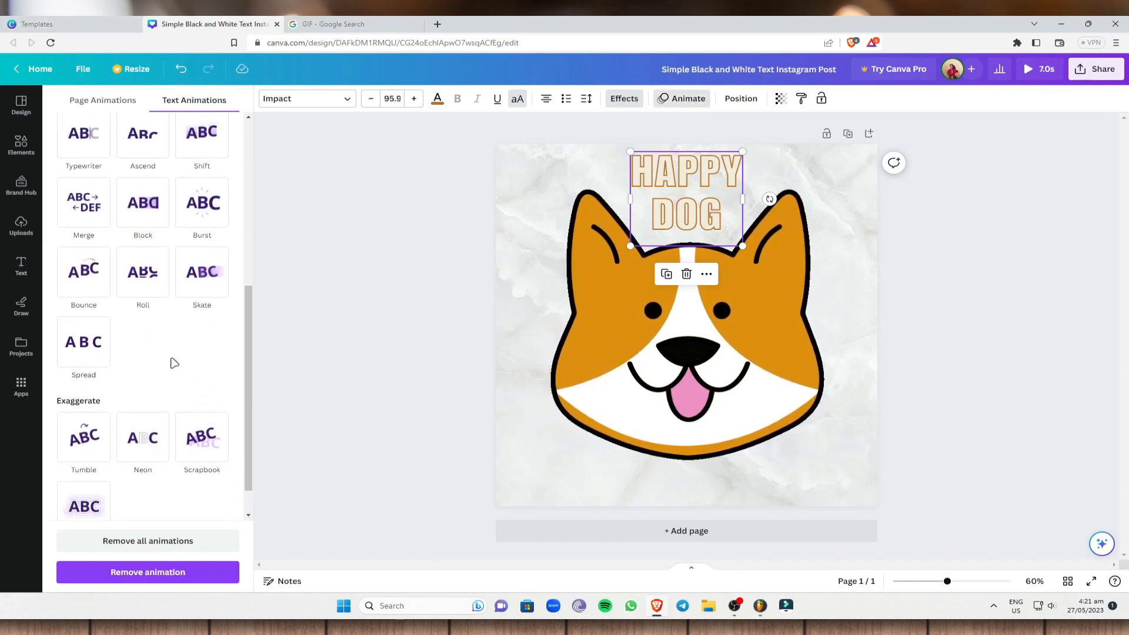
scroll(175, 279, "up", 2)
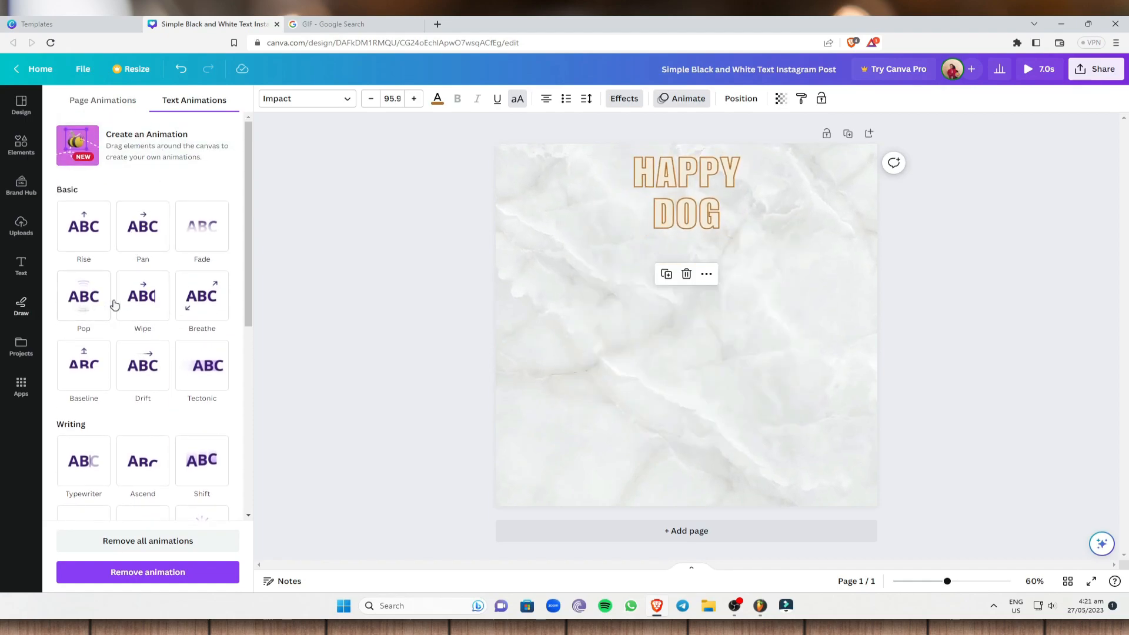
left_click(151, 244)
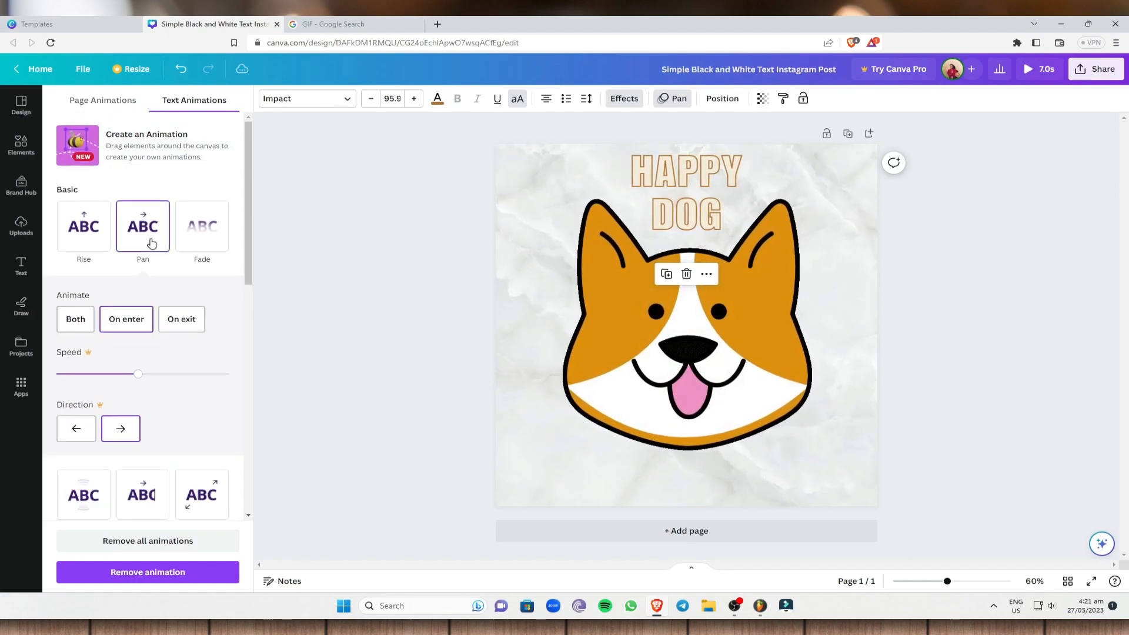
Set the text's Pan animation to play both on enter and on exit.
left_click(102, 374)
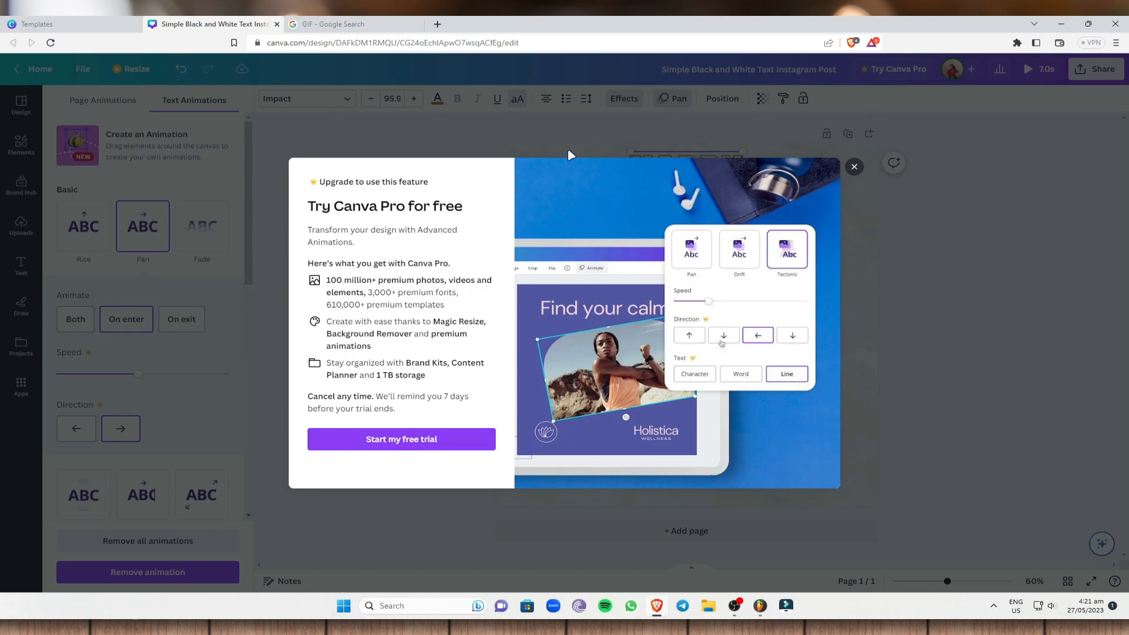
left_click(854, 166)
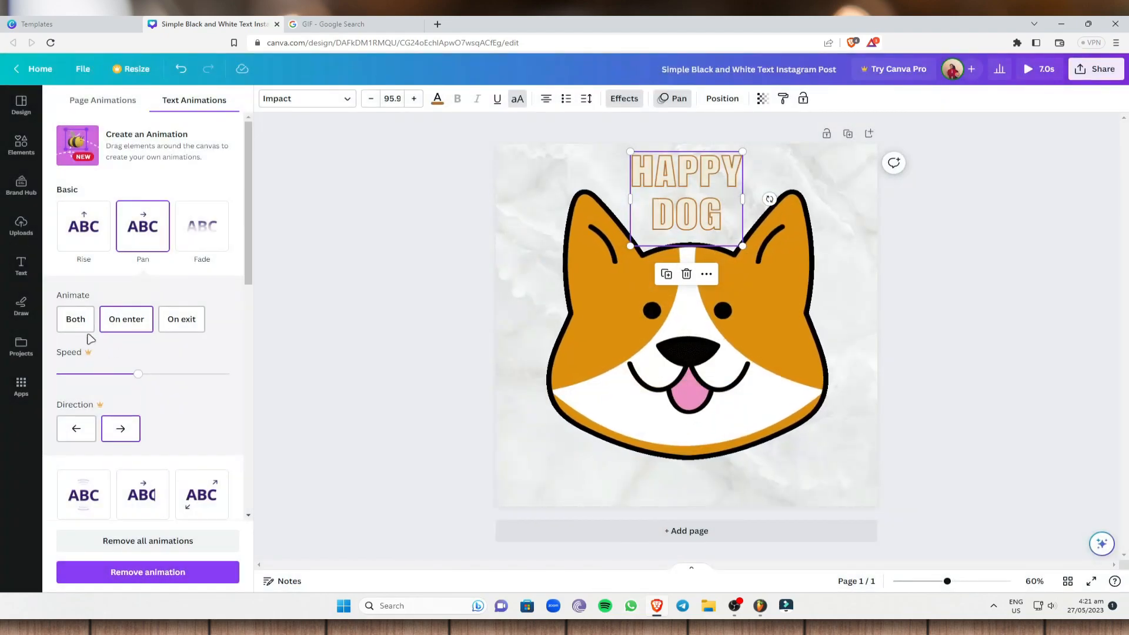
left_click(81, 332)
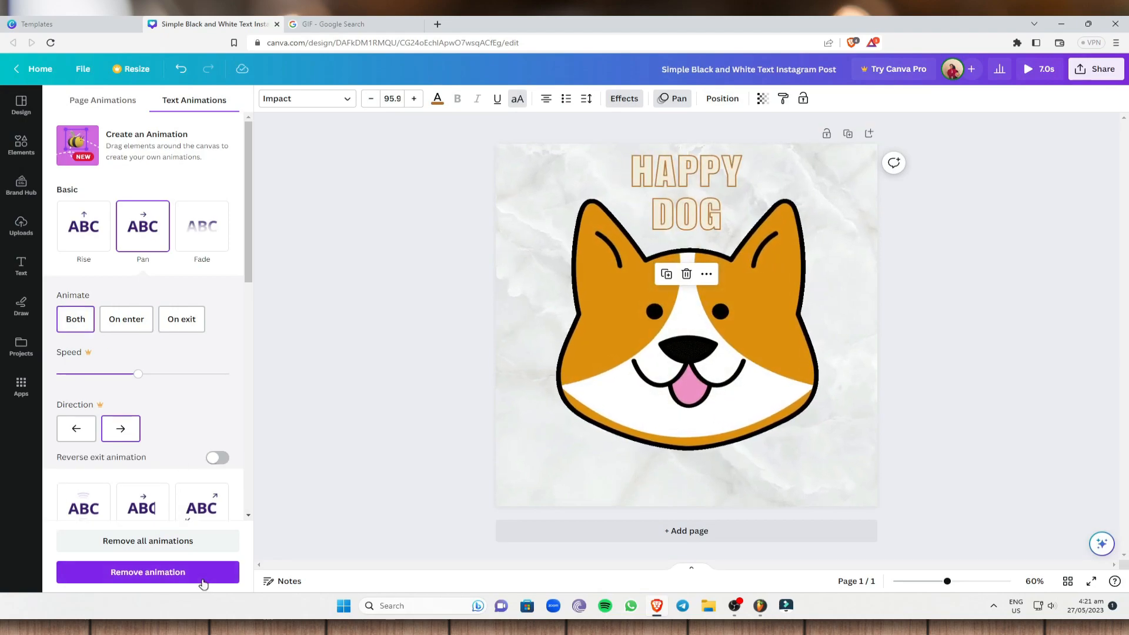
left_click(343, 305)
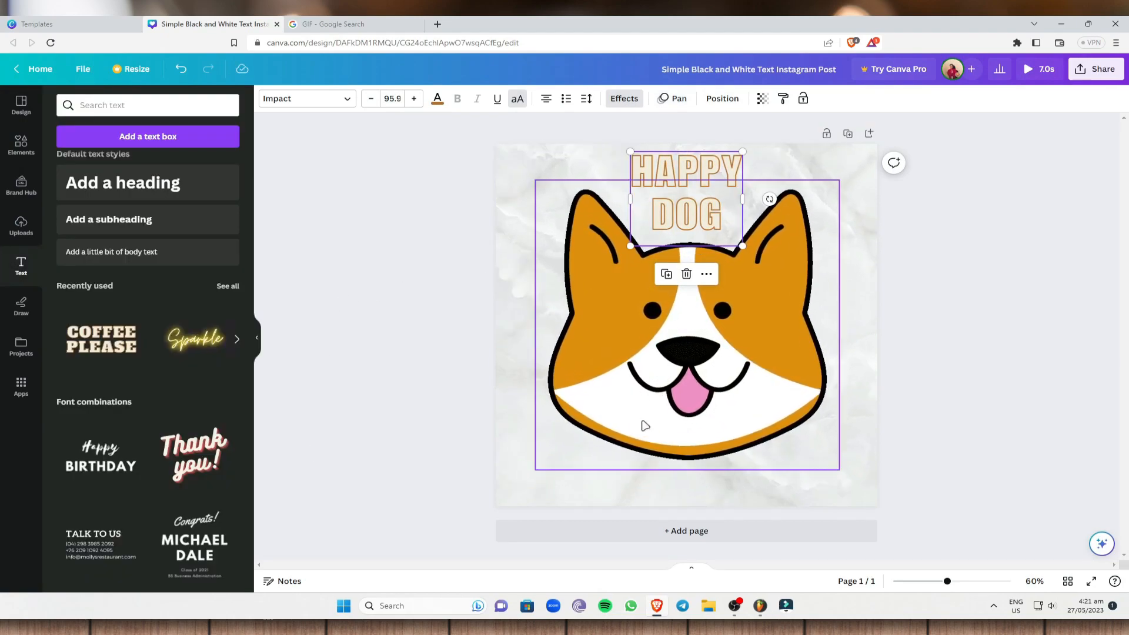
left_click(639, 391)
left_click(944, 214)
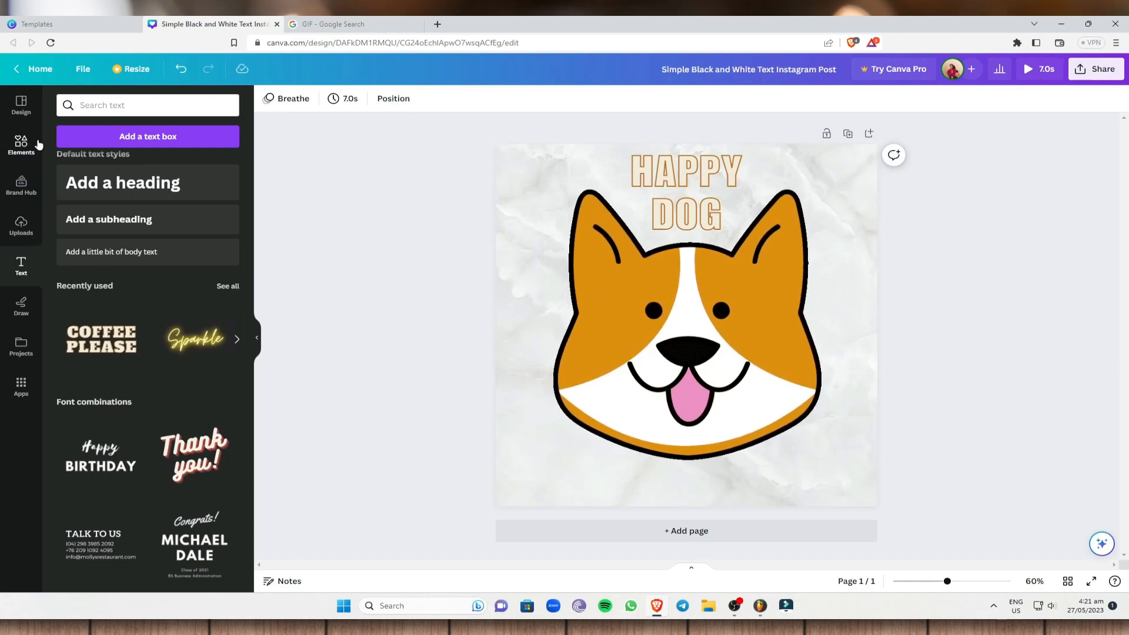
Search the graphic elements for "GIF paws".
left_click(21, 141)
left_click(155, 104)
left_click(114, 109)
left_click_drag(115, 108, 97, 111)
type("DOG")
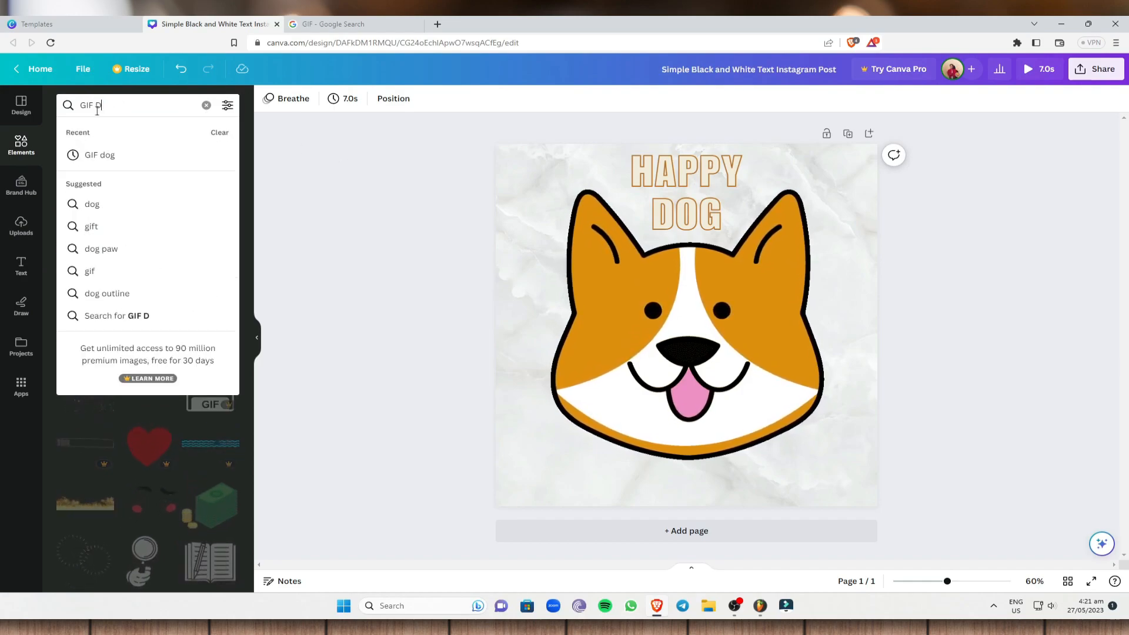
key("BackSpace")
key("BackSpace")
key("BackSpace")
type("paws")
key("Return")
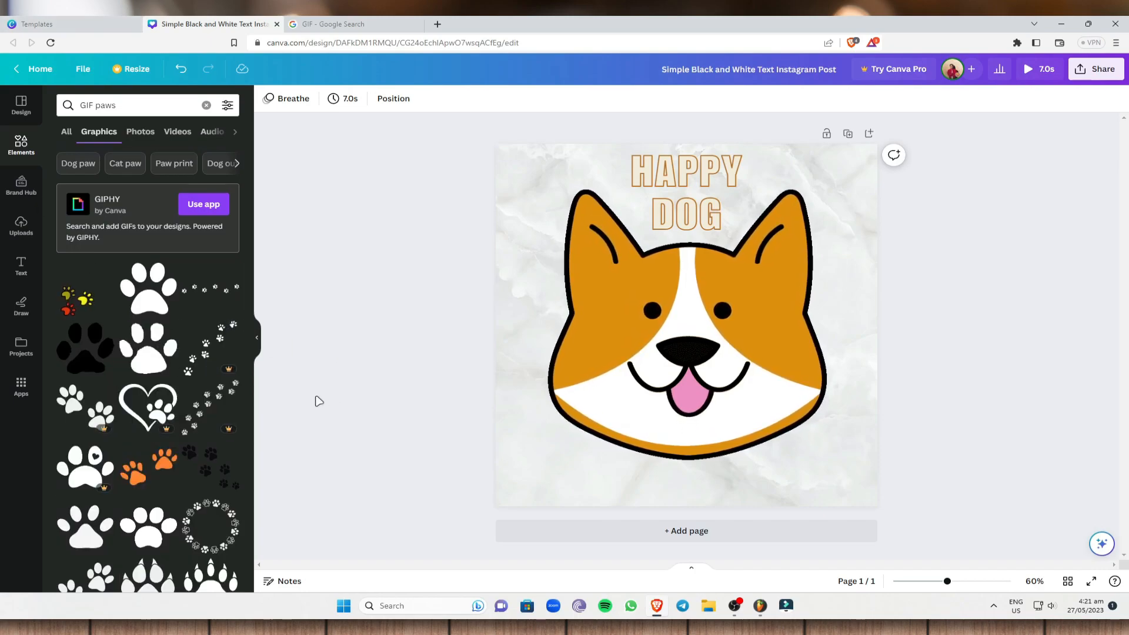
Add the animated multicoloured paw prints, shrink them and place them in the page's lower-left corner.
left_click(83, 301)
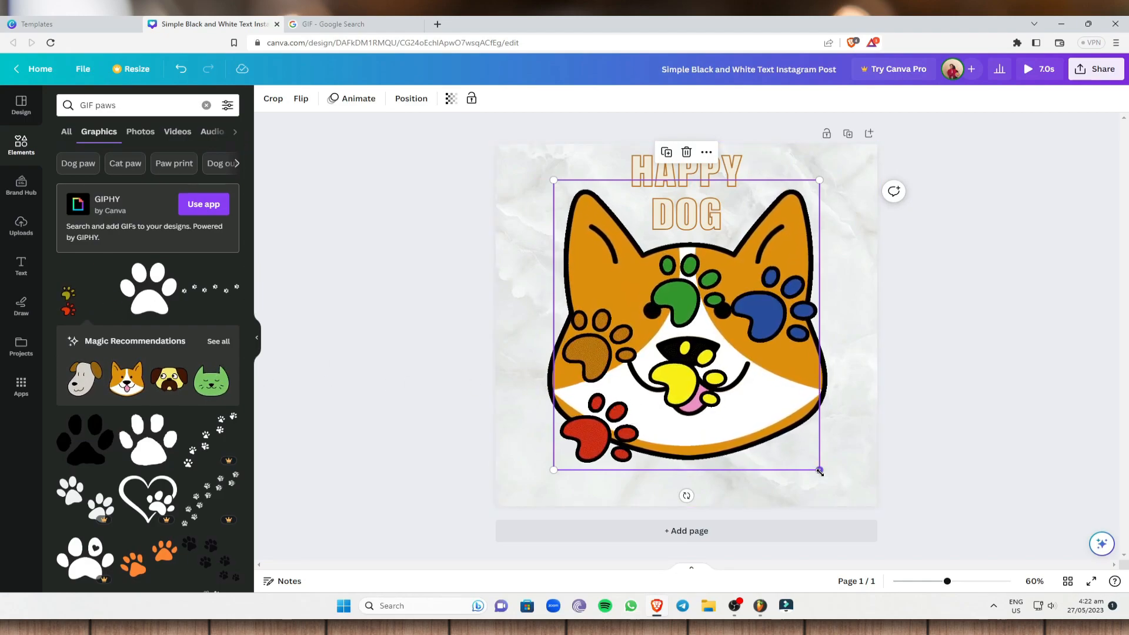
left_click_drag(820, 469, 804, 454)
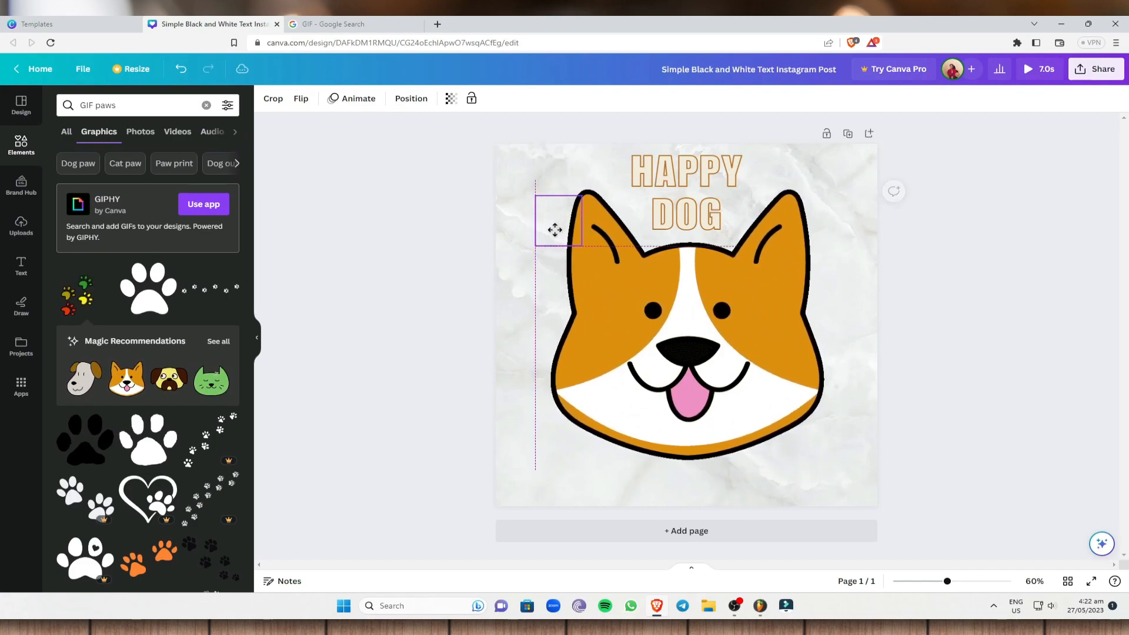
left_click_drag(536, 473, 581, 498)
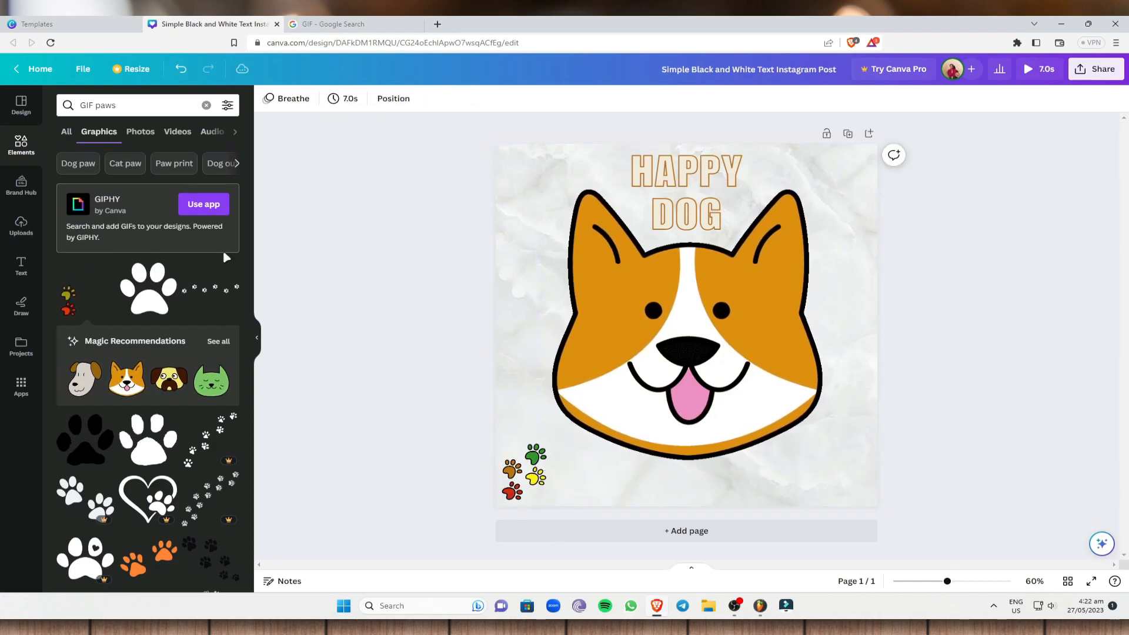
Add the animated blushing face with wide eyes and place it small in the page's upper-right corner.
scroll(127, 340, "down", 4)
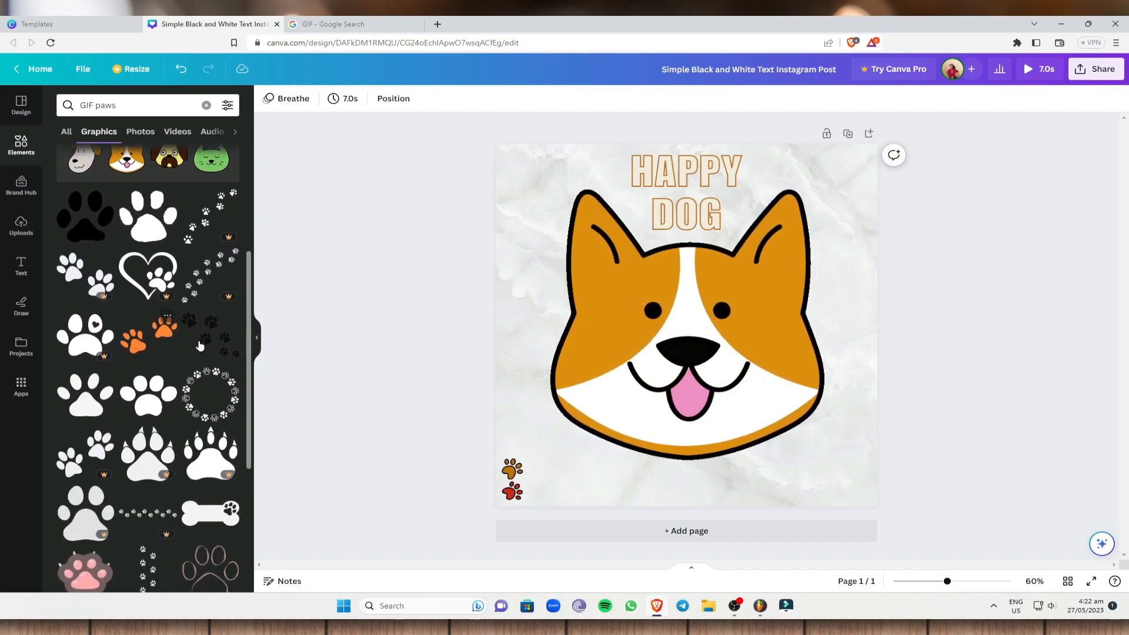
scroll(192, 348, "down", 3)
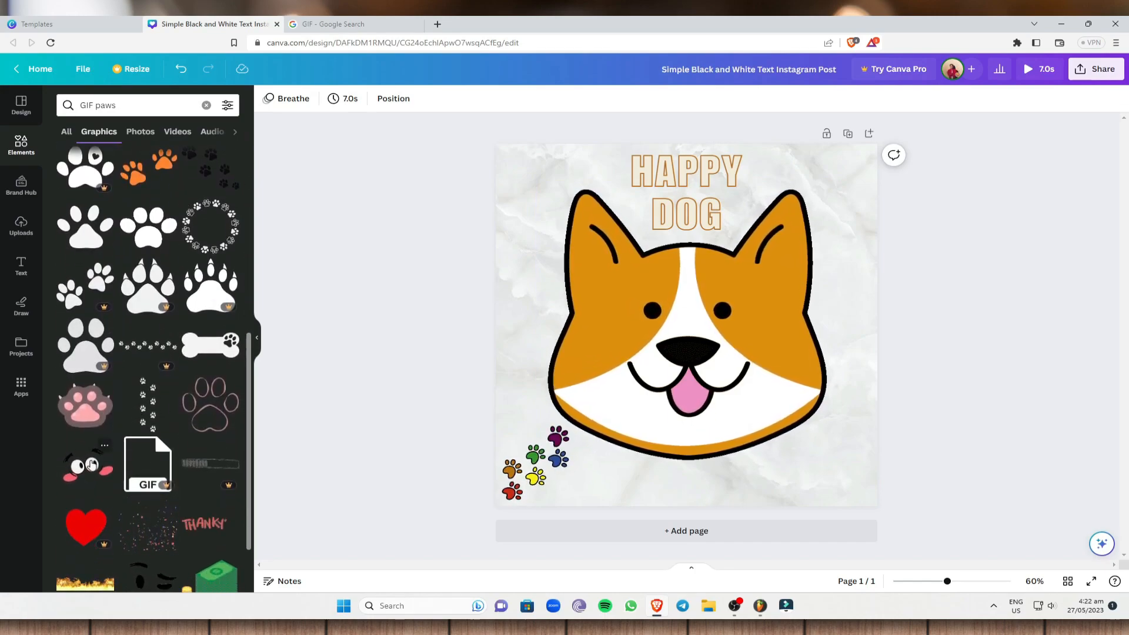
left_click(88, 464)
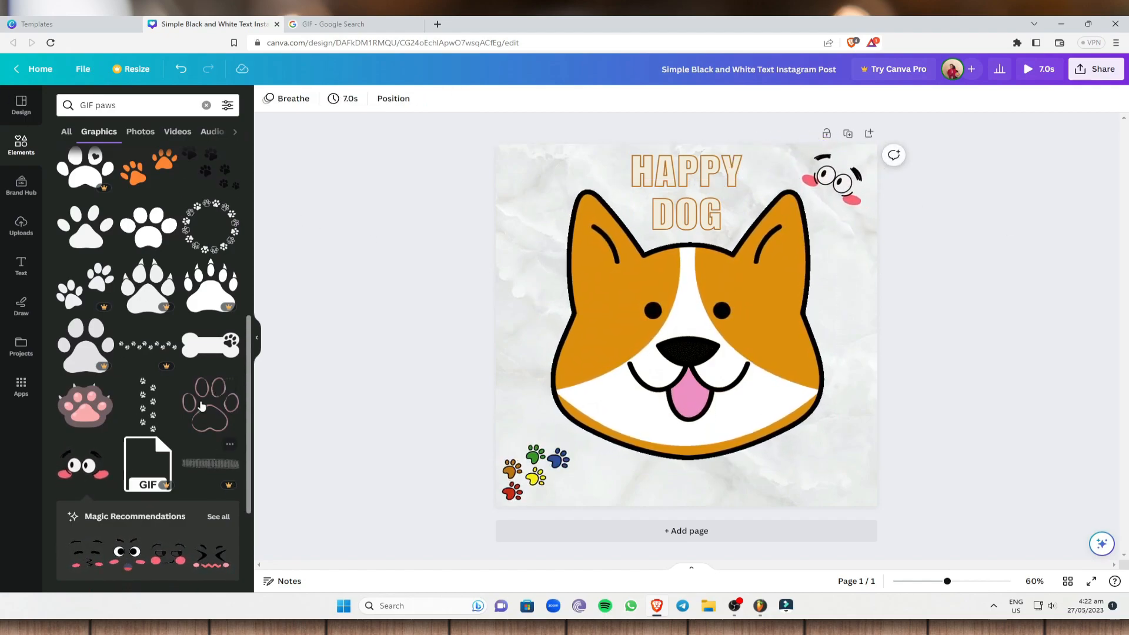
Search the graphic elements for "GIF cats".
scroll(140, 357, "down", 6)
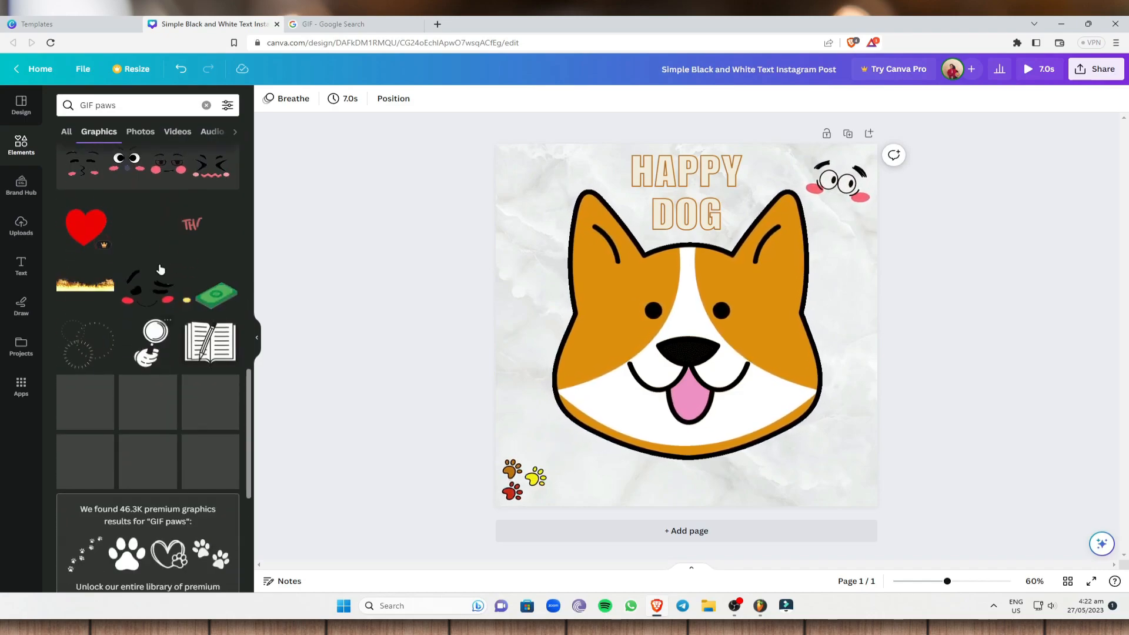
left_click_drag(120, 107, 91, 107)
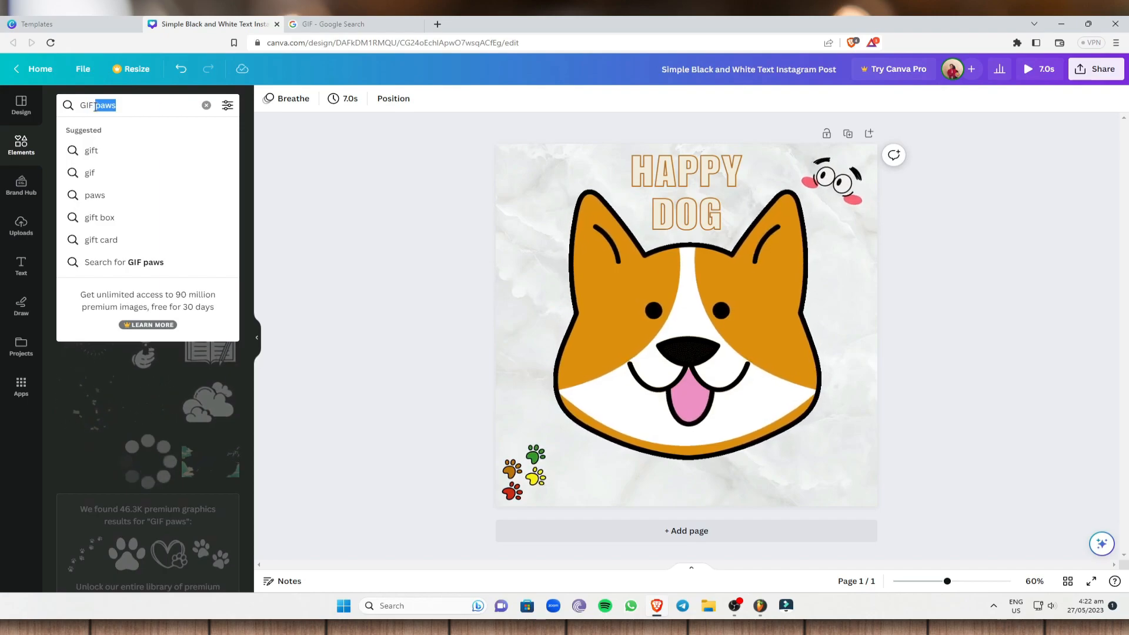
key("BackSpace")
type("cats")
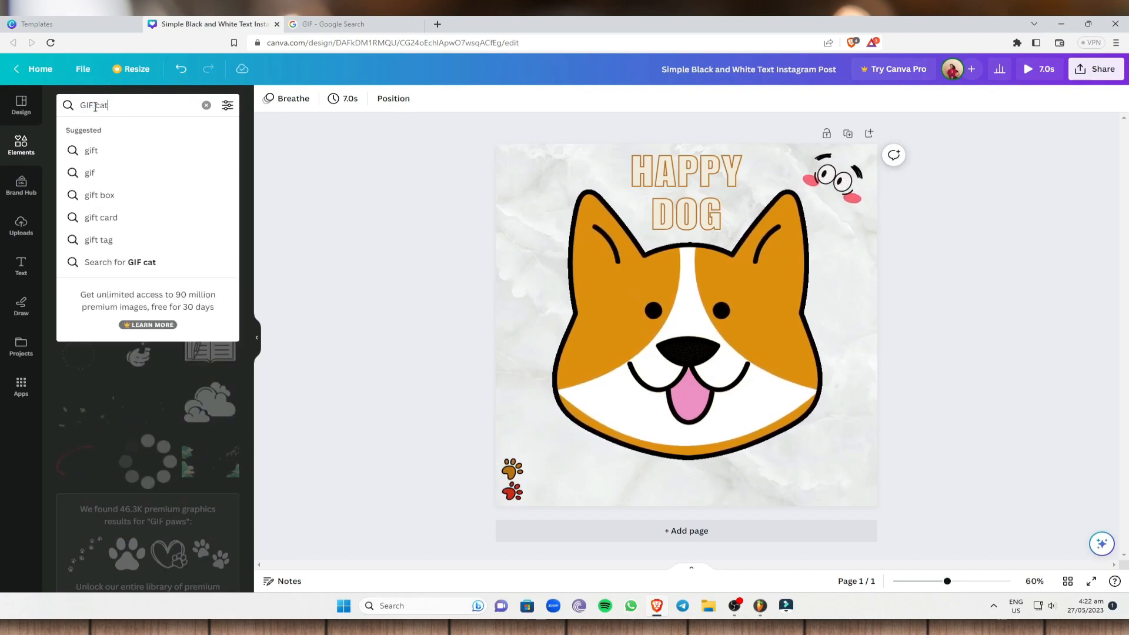
key("Return")
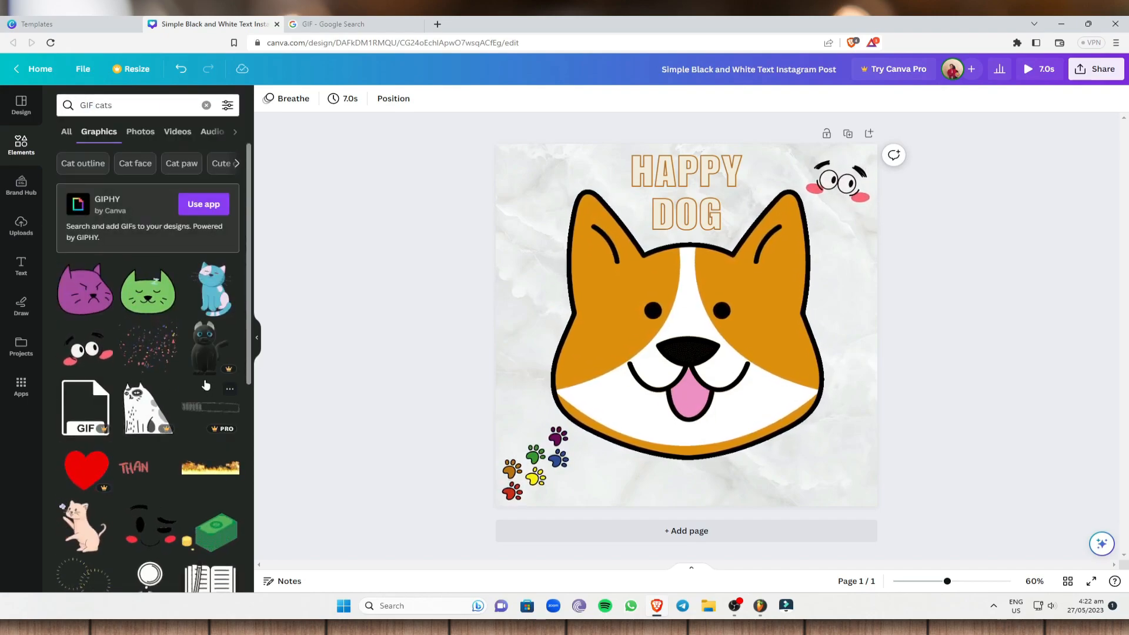
Shrink the dog face to about half its size and move it to the left half of the page below the title.
left_click(658, 315)
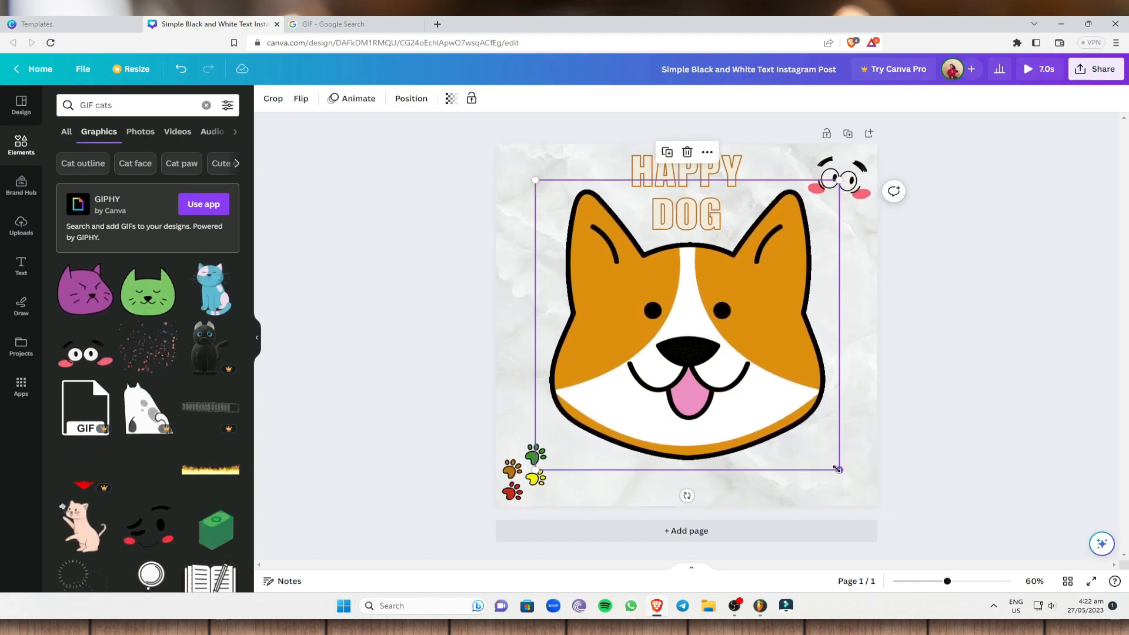
left_click_drag(840, 470, 788, 425)
left_click_drag(615, 273, 598, 333)
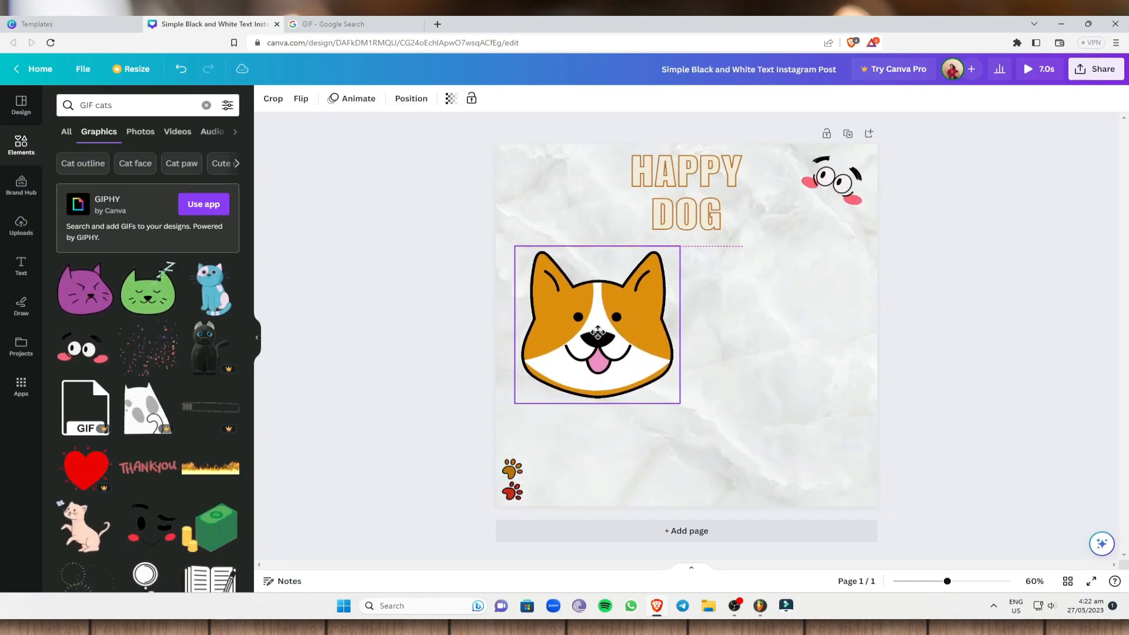
Add the animated purple angry cat face, shrink it and align it beside the dog face on the page's right half.
left_click(85, 289)
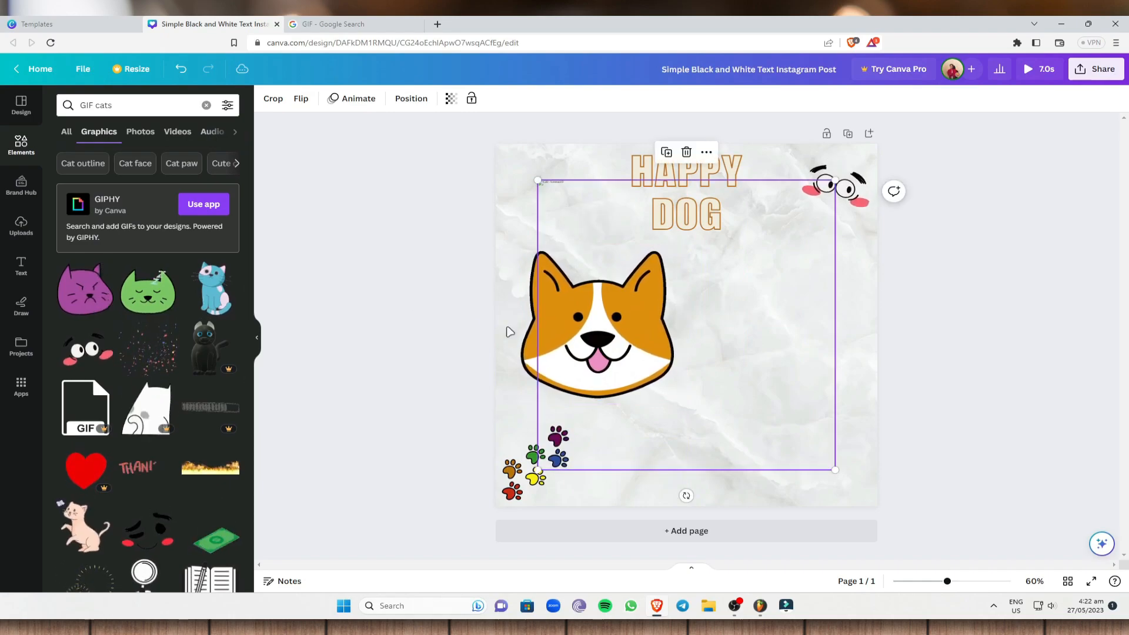
left_click_drag(836, 470, 763, 399)
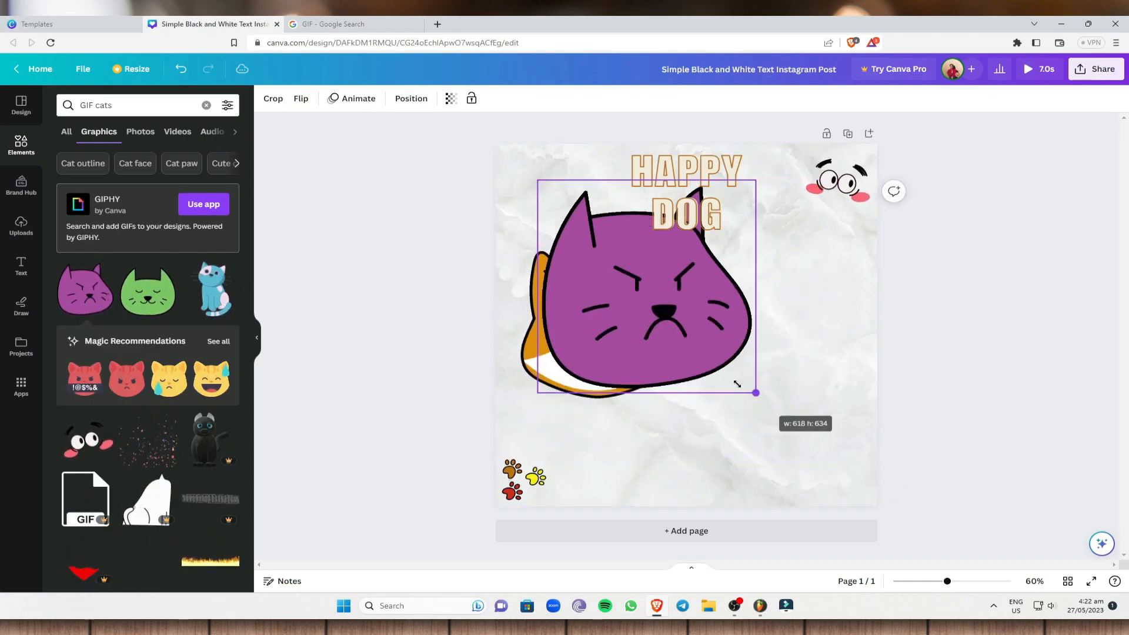
left_click_drag(647, 331, 654, 303)
left_click_drag(621, 273, 735, 335)
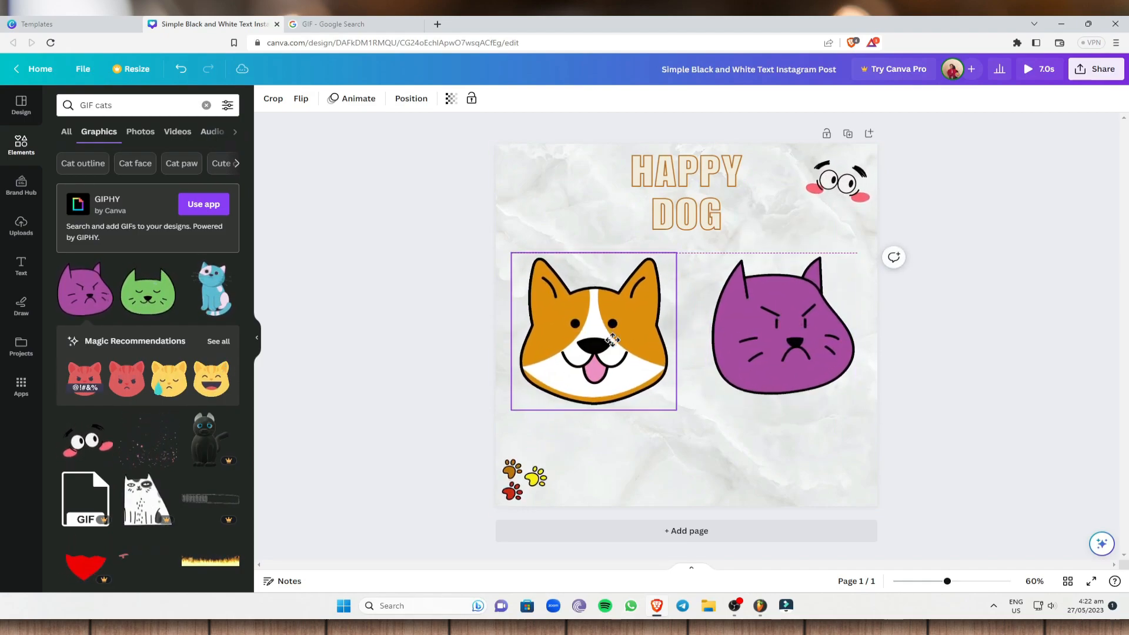
left_click_drag(777, 337, 777, 343)
Replace the word DOG in the title with PETS.
left_click(727, 211)
left_click_drag(727, 214, 652, 210)
type("PETS")
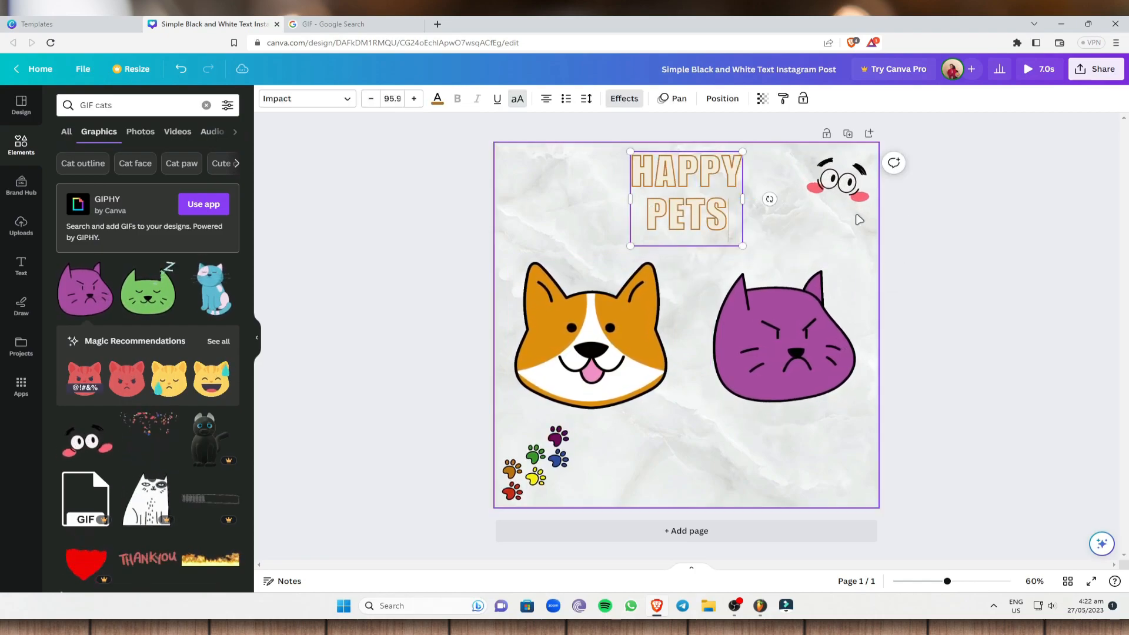
left_click(605, 227)
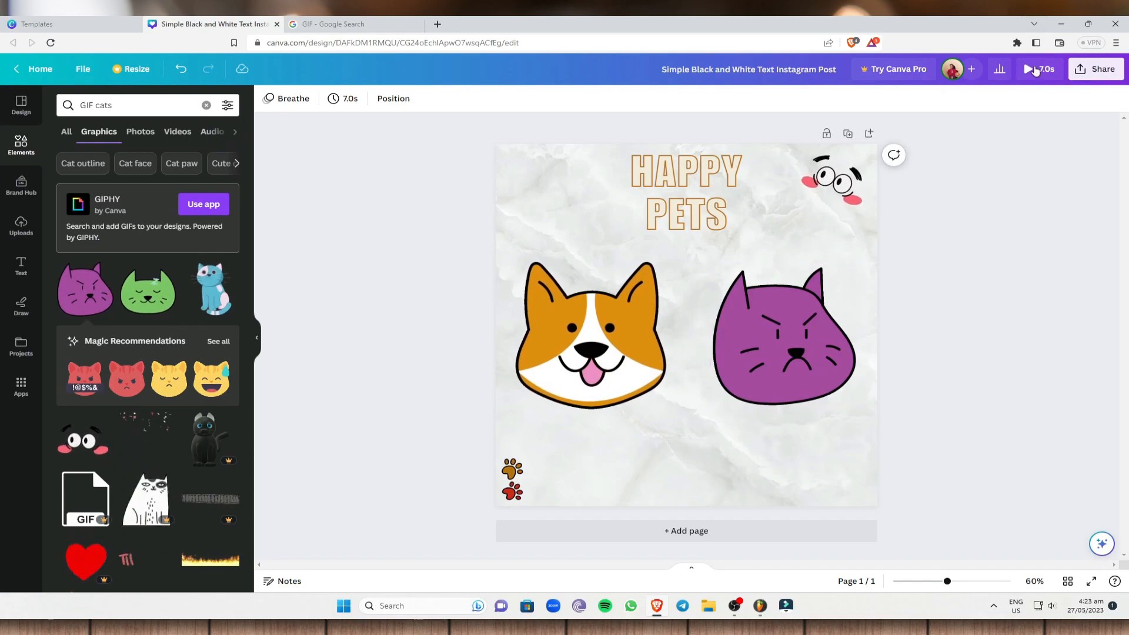
Preview the page's animation in the player and return to the editor.
left_click(1029, 71)
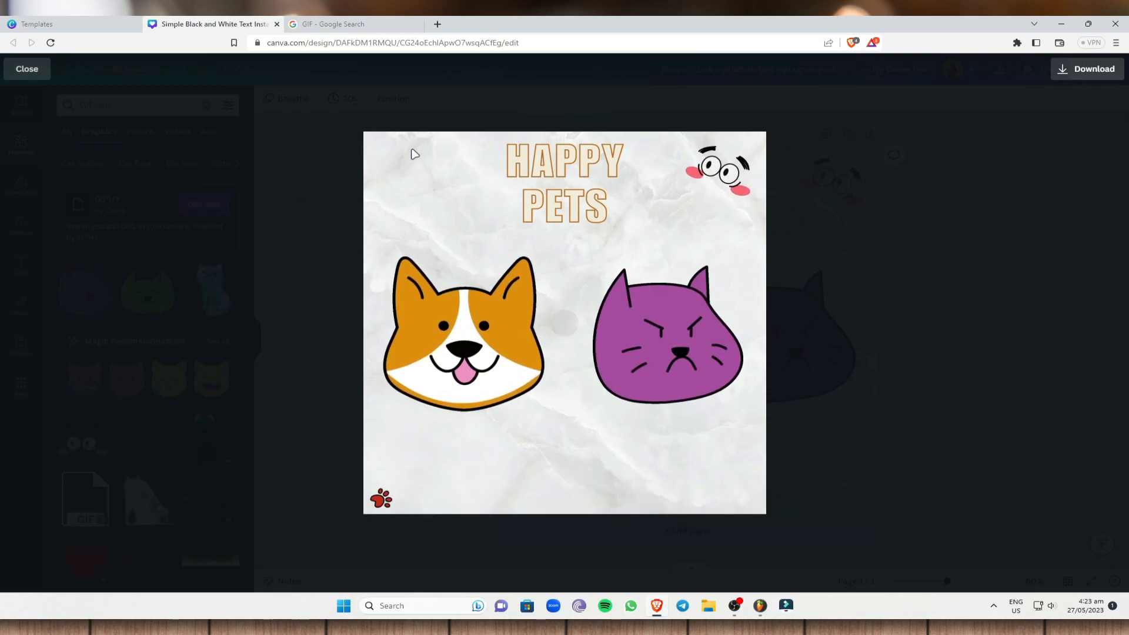
left_click(1049, 143)
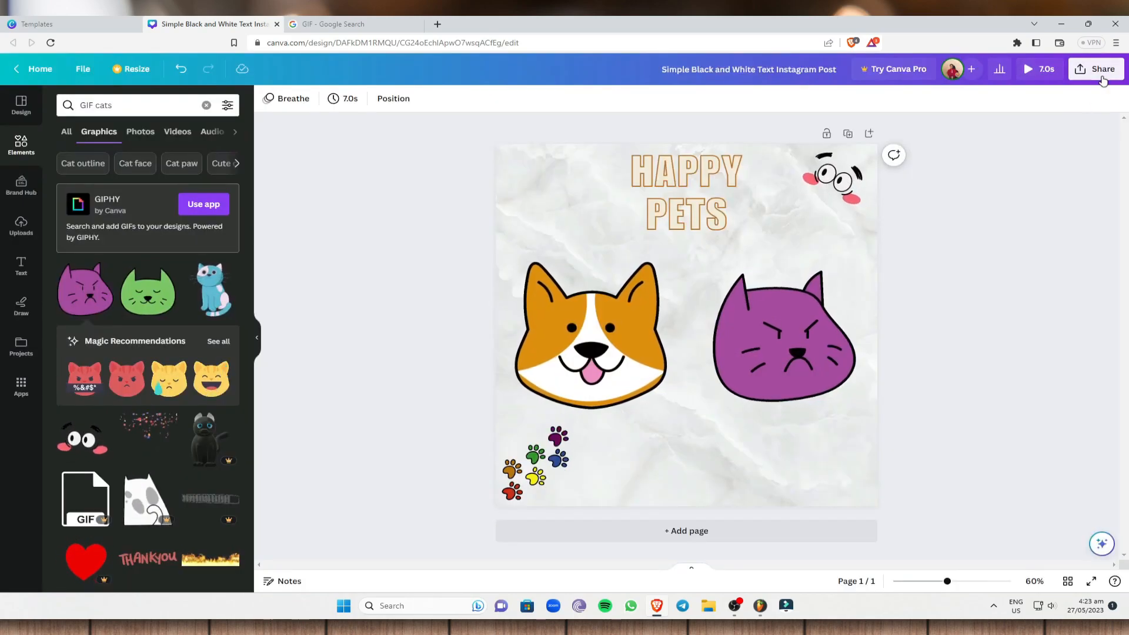
Download the design with GIF as the file type.
left_click(1103, 81)
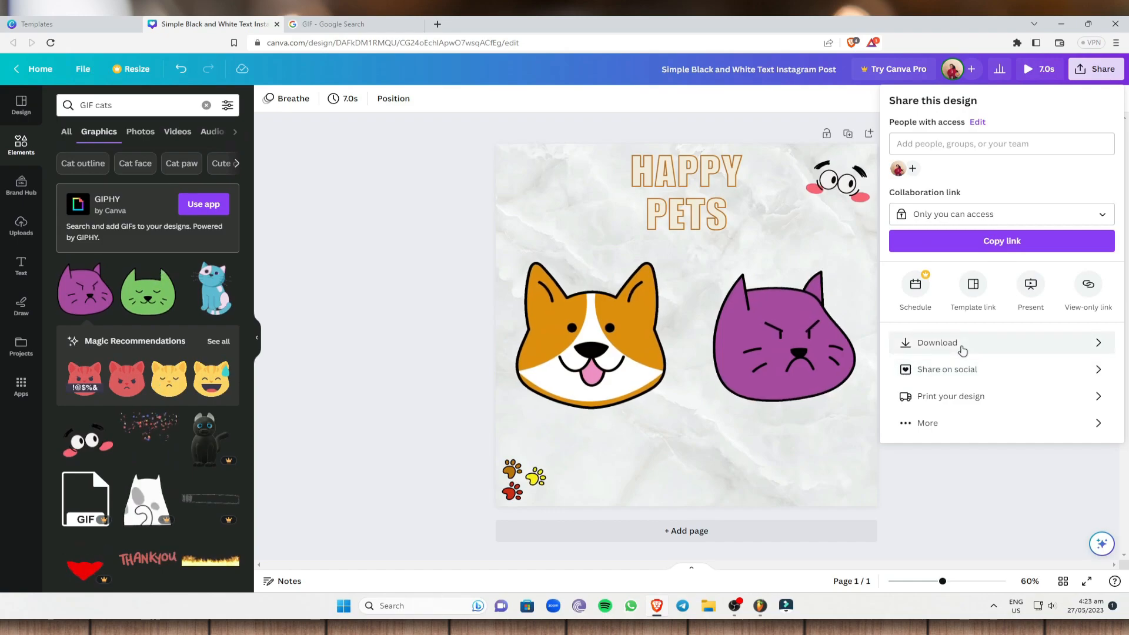
left_click(962, 349)
left_click(1052, 155)
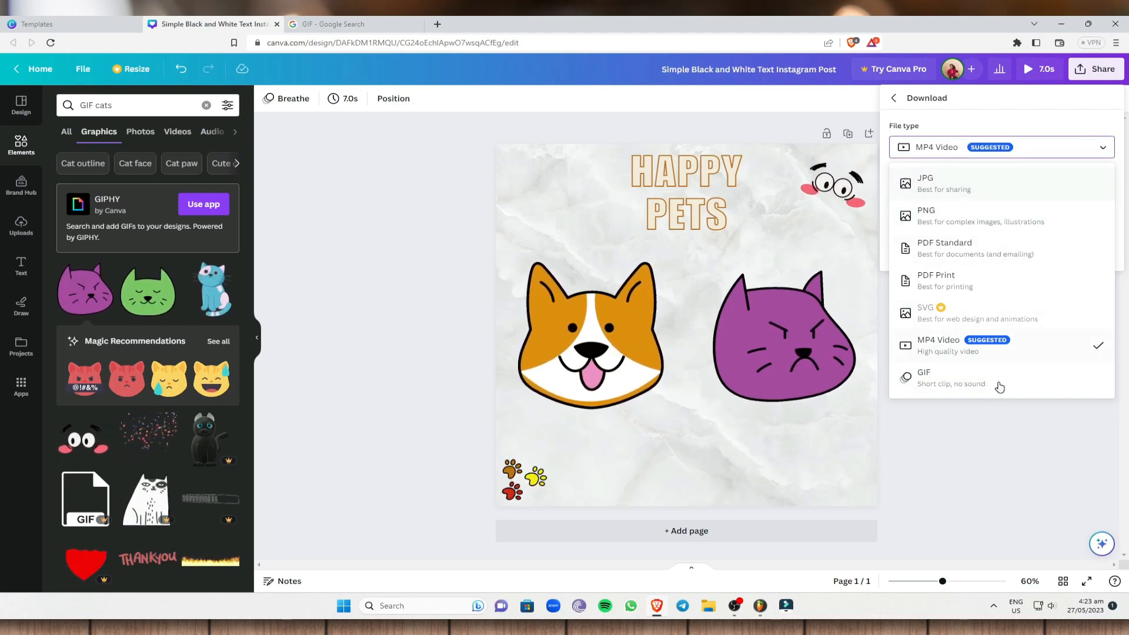
left_click(975, 382)
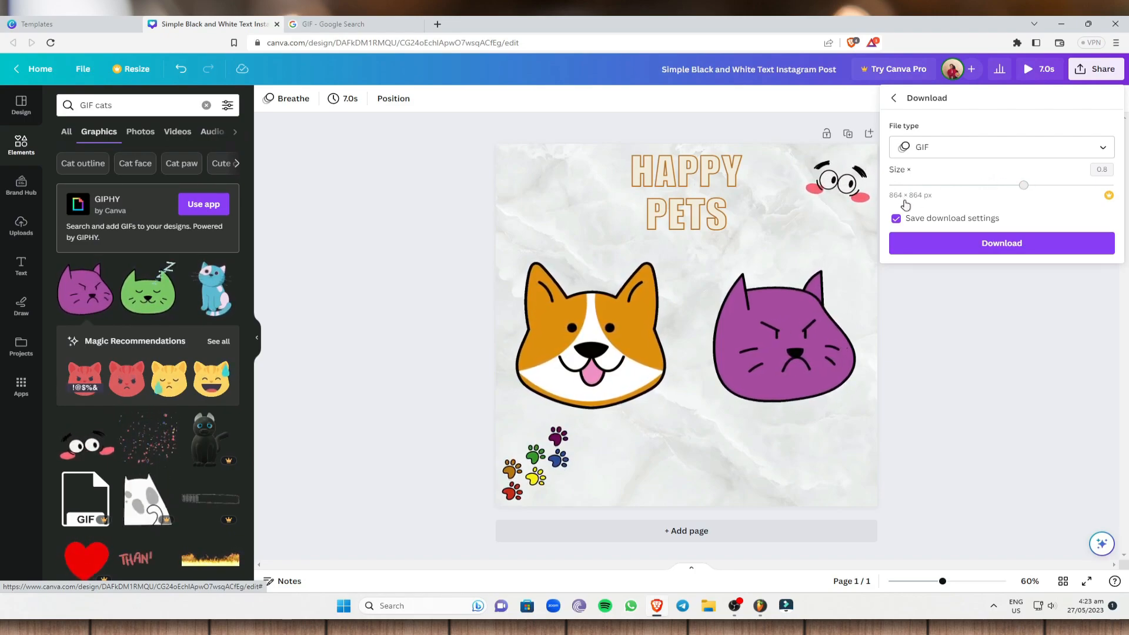
left_click(991, 243)
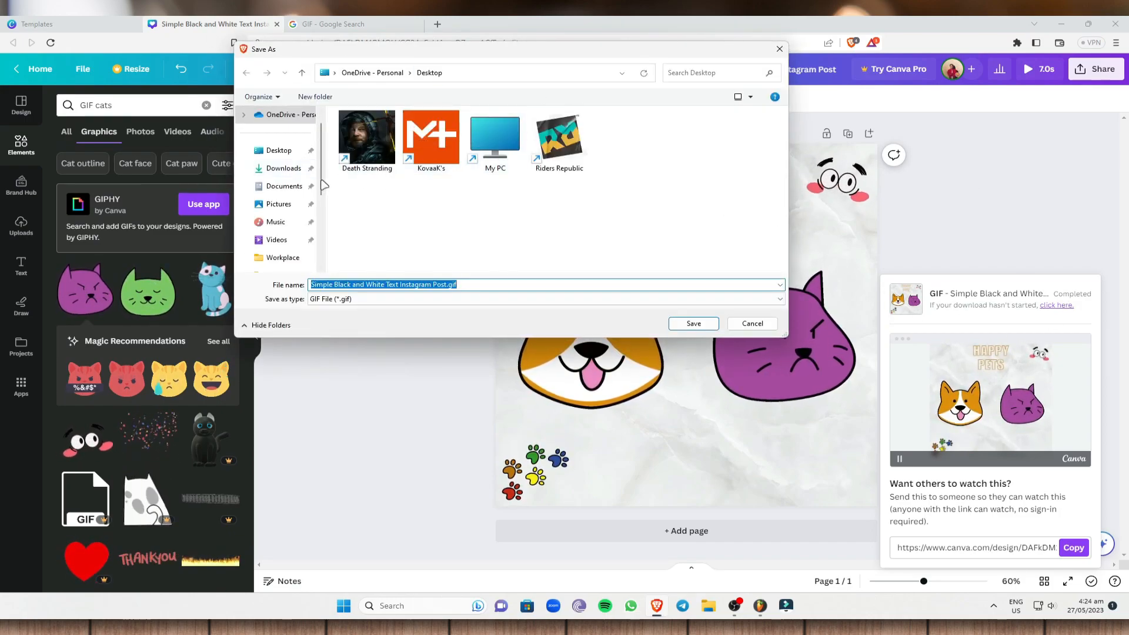
Save the downloaded GIF to the Desktop under the file name Pets.
left_click(298, 154)
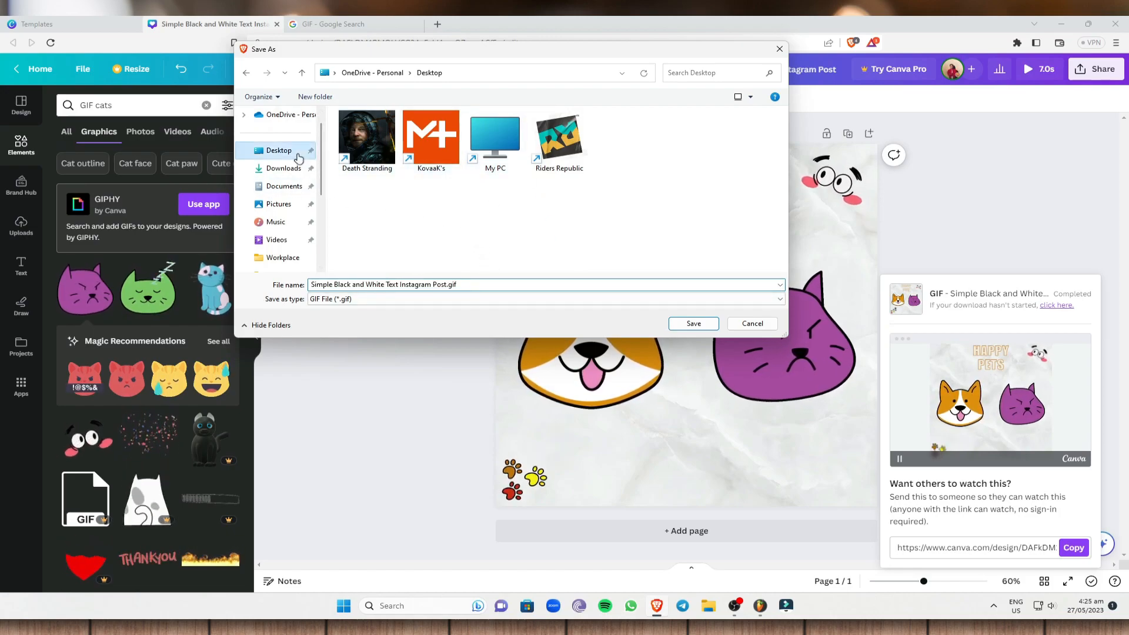
left_click(589, 285)
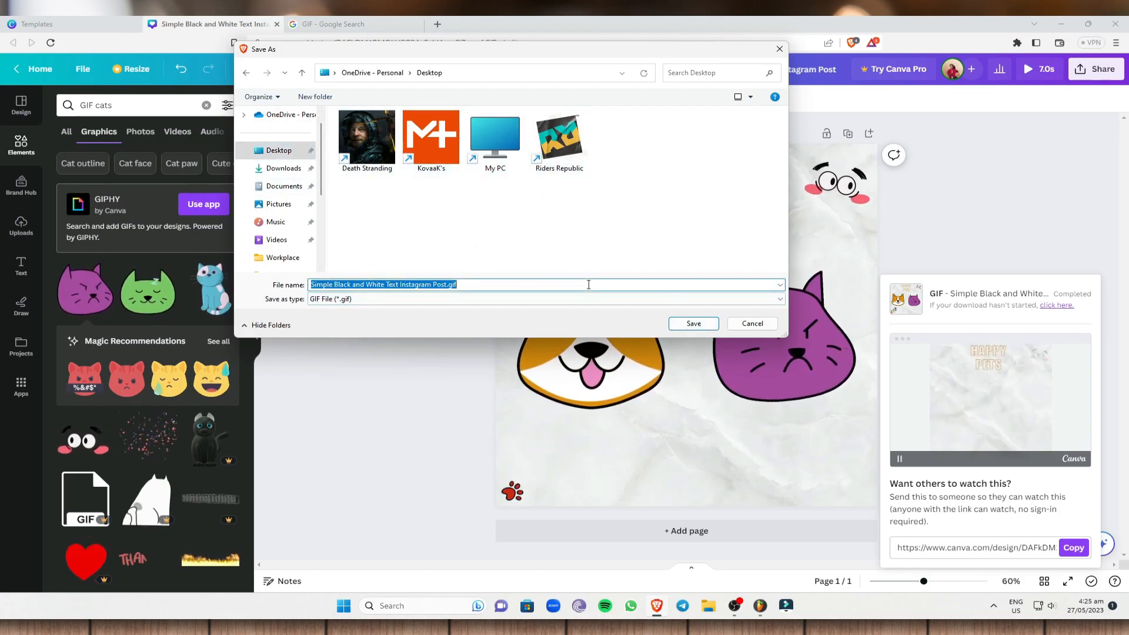
type("pETS")
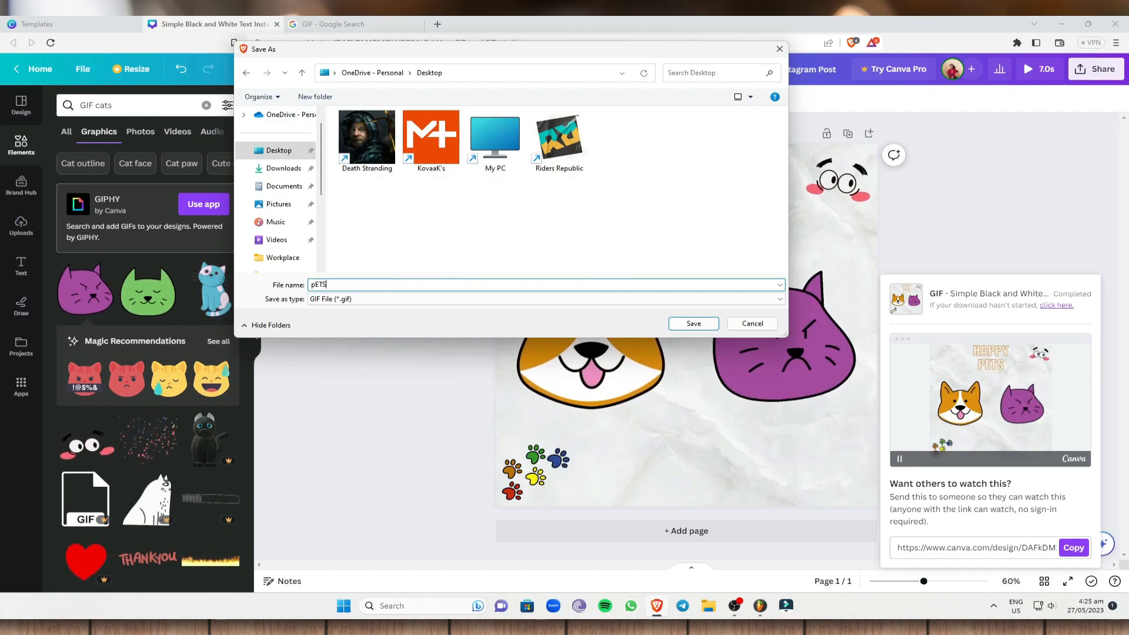
key("BackSpace")
key("BackSpace")
key("BackSpace")
key("BackSpace")
type("Pets")
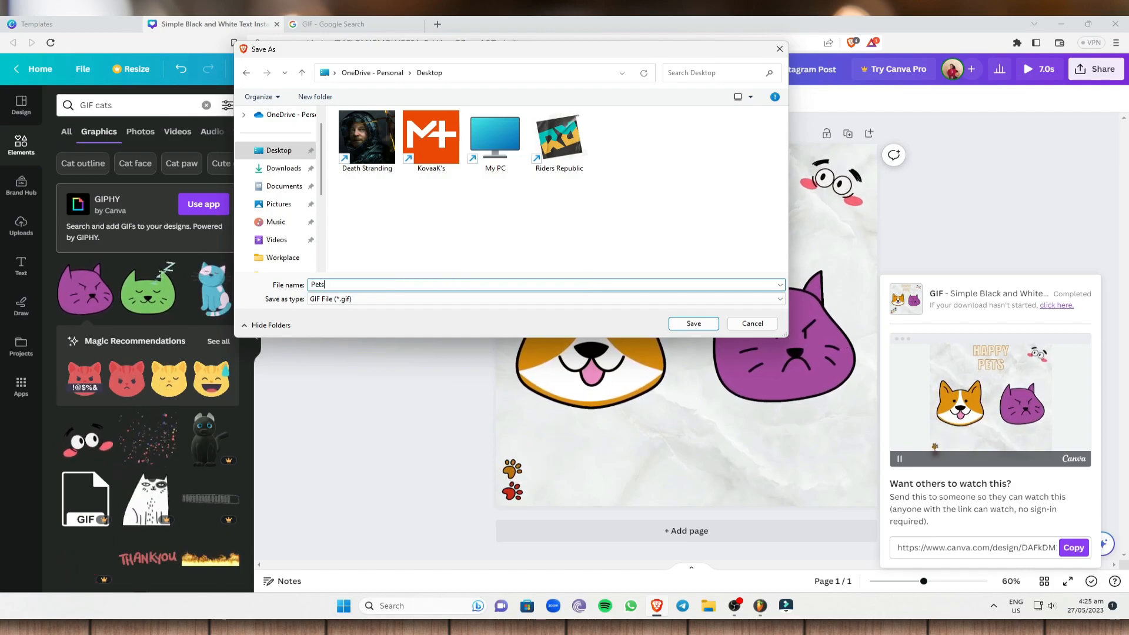
left_click(693, 323)
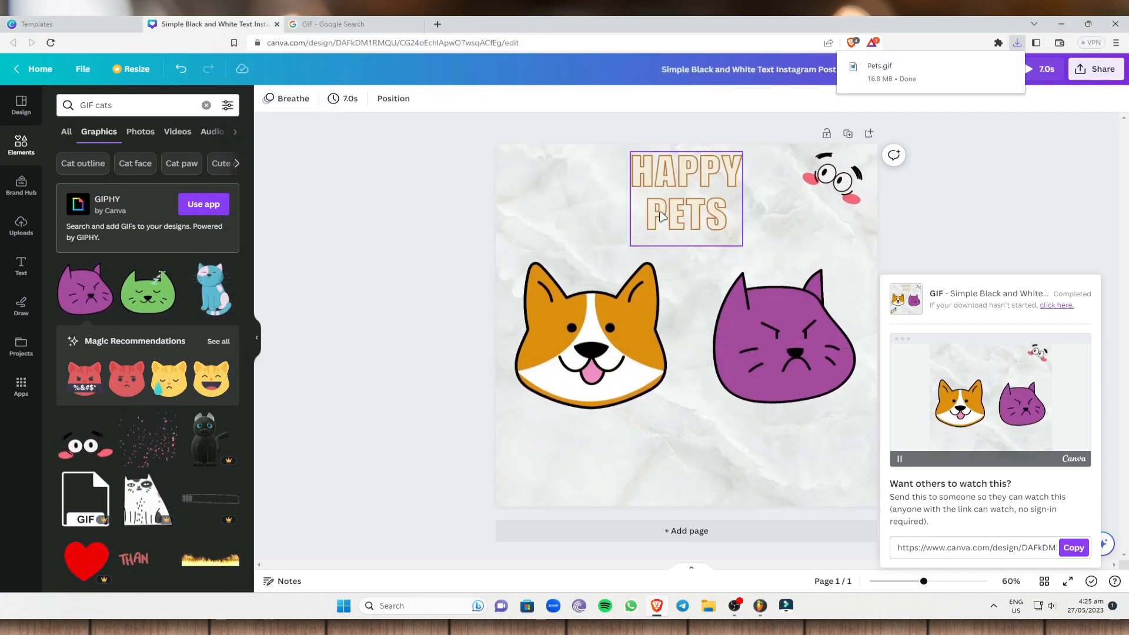
Minimise the browser and open Pets.gif from the Windows desktop to view it.
left_click(1062, 24)
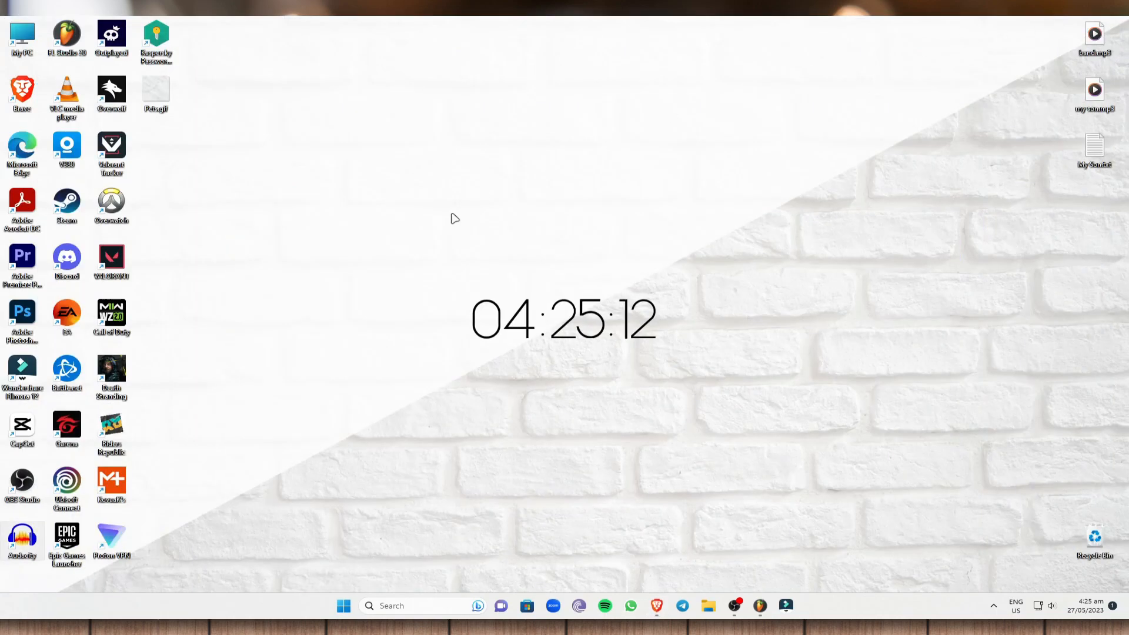
double_click(156, 92)
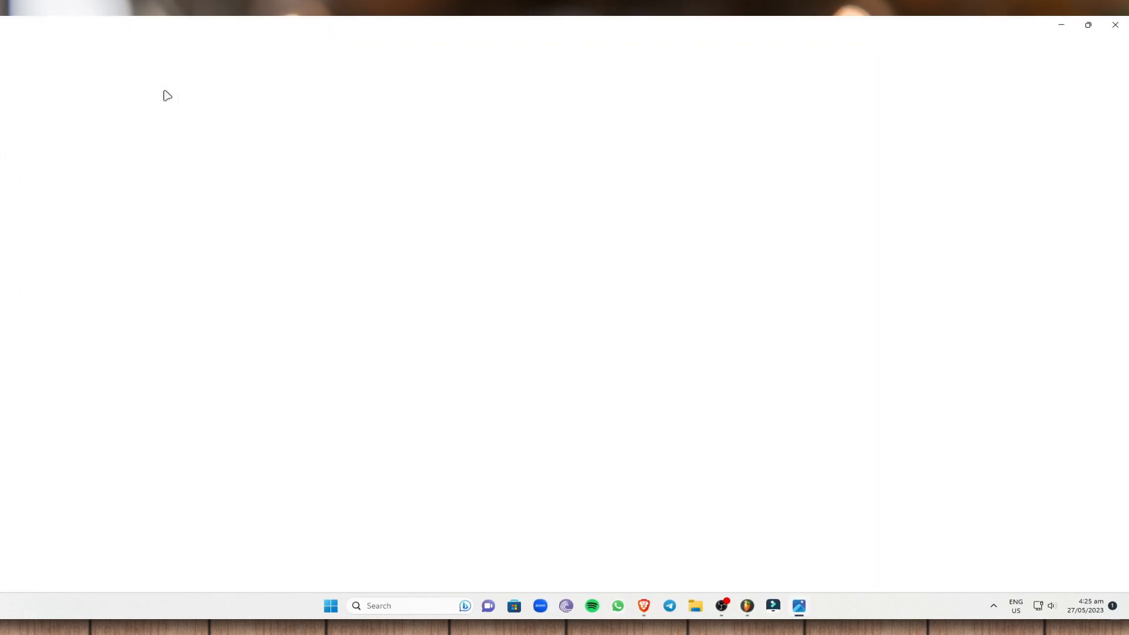